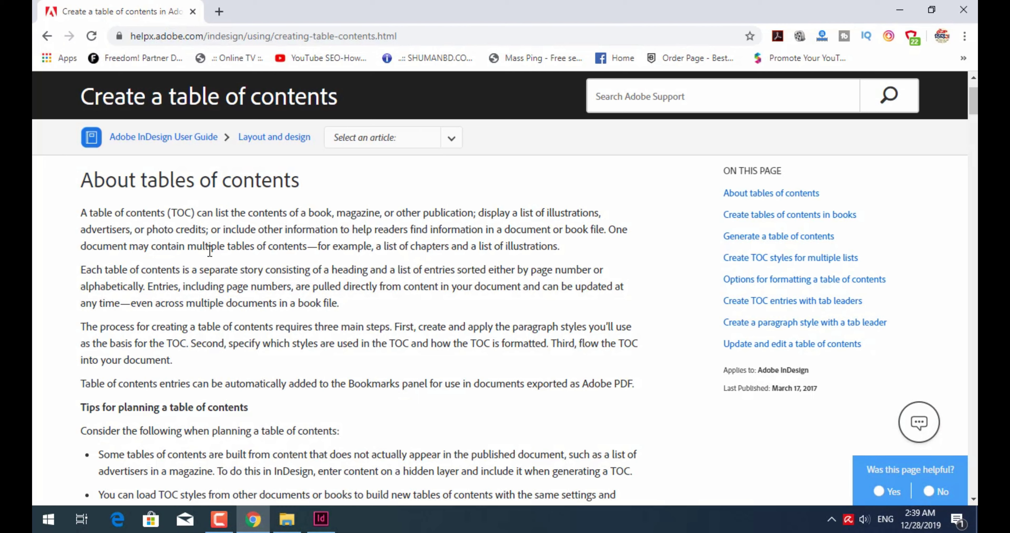
Read the opening paragraph about tables of contents on the Adobe help page
left_click_drag(124, 213, 192, 213)
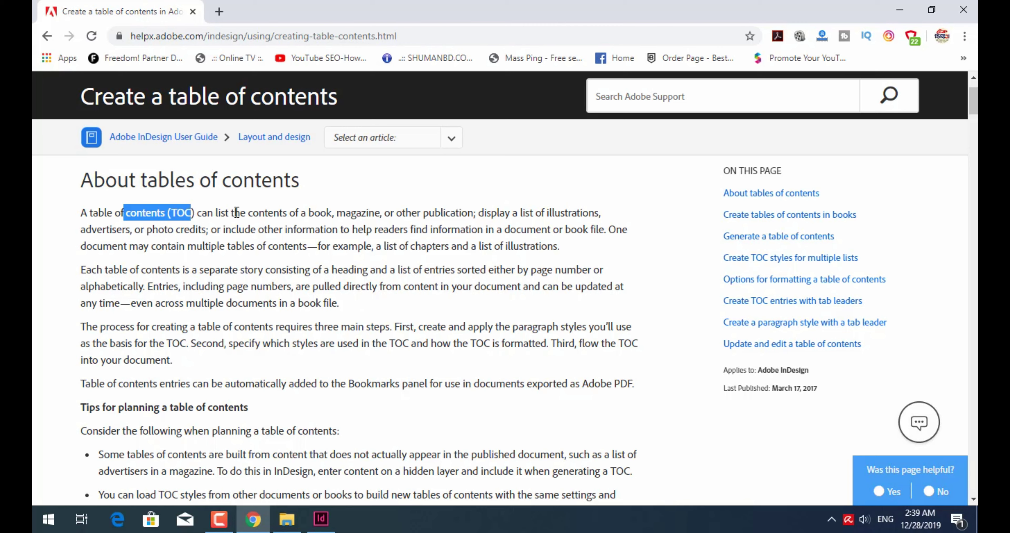
left_click_drag(251, 212, 339, 213)
left_click(369, 212)
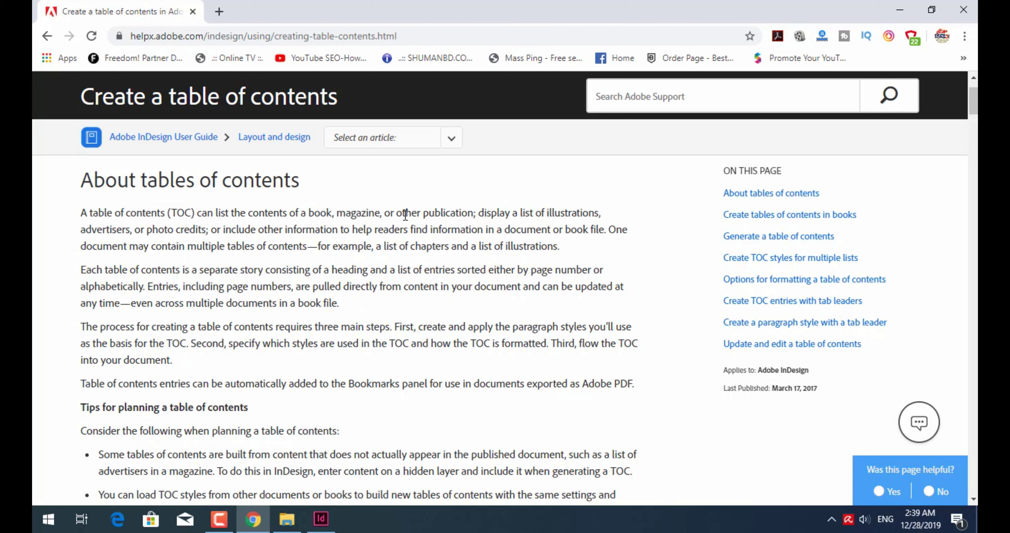
left_click_drag(405, 212, 459, 214)
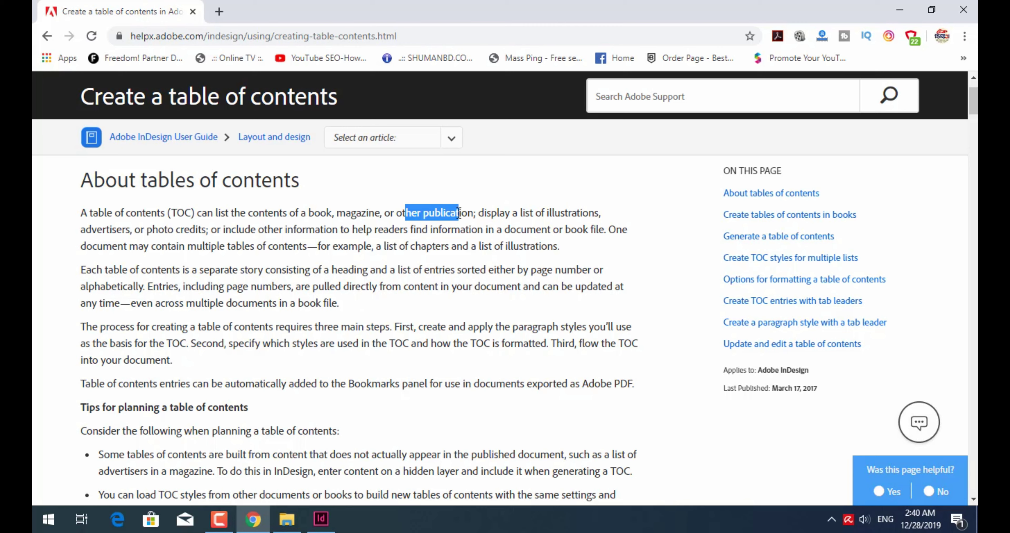
left_click_drag(87, 213, 191, 213)
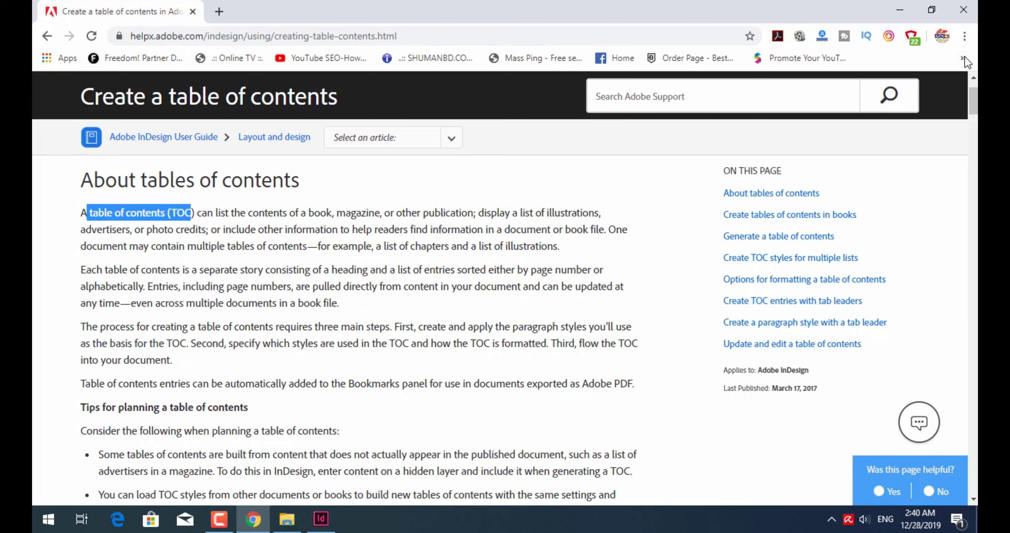
Switch to InDesign and look through the spreads from the empty Contents page to the poem "The Secret"
left_click(900, 9)
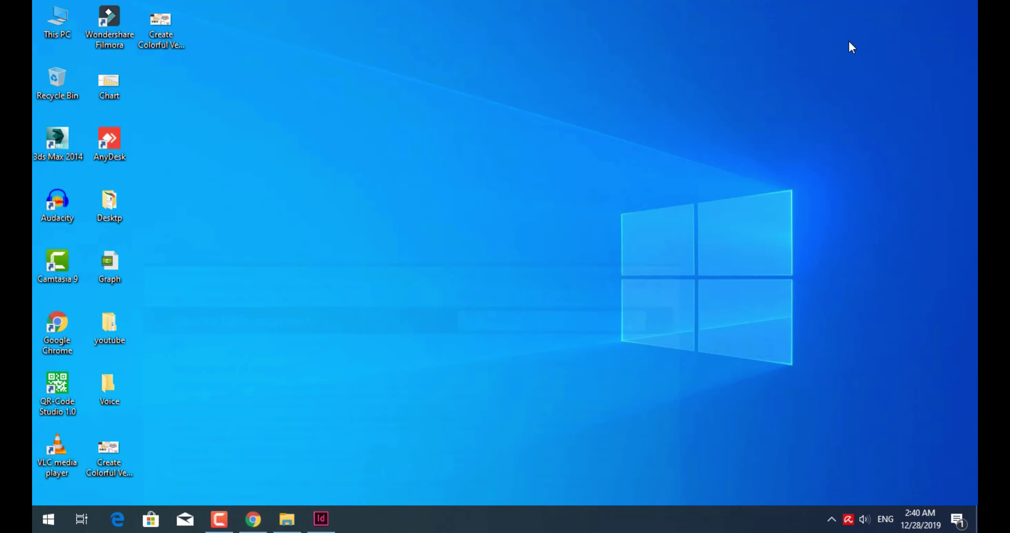
left_click(321, 519)
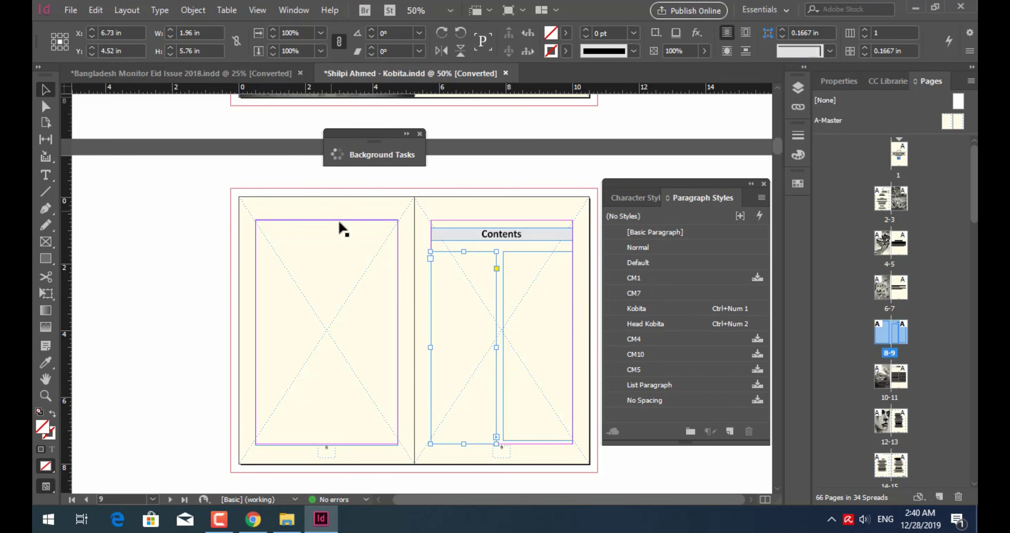
scroll(349, 250, "down", 5)
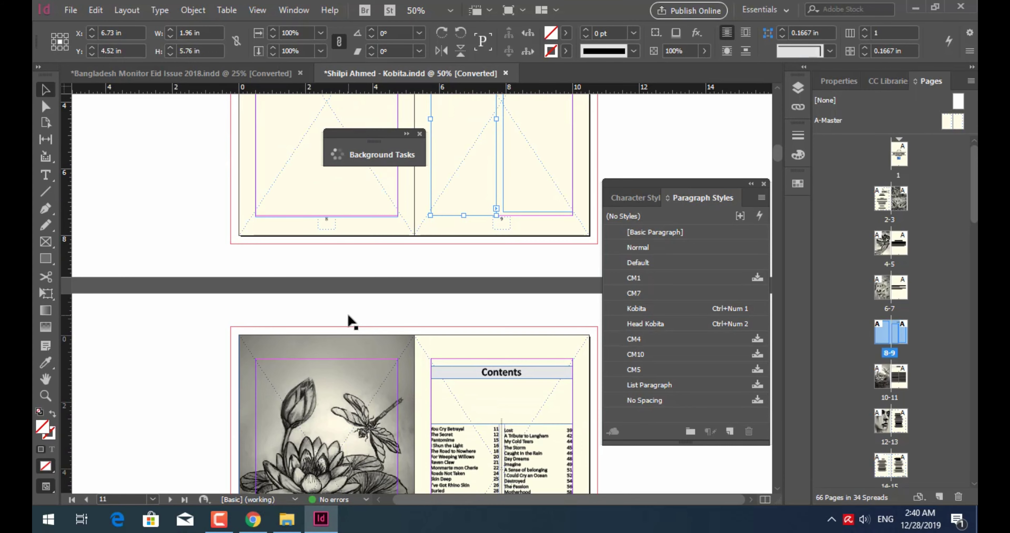
scroll(351, 322, "down", 12)
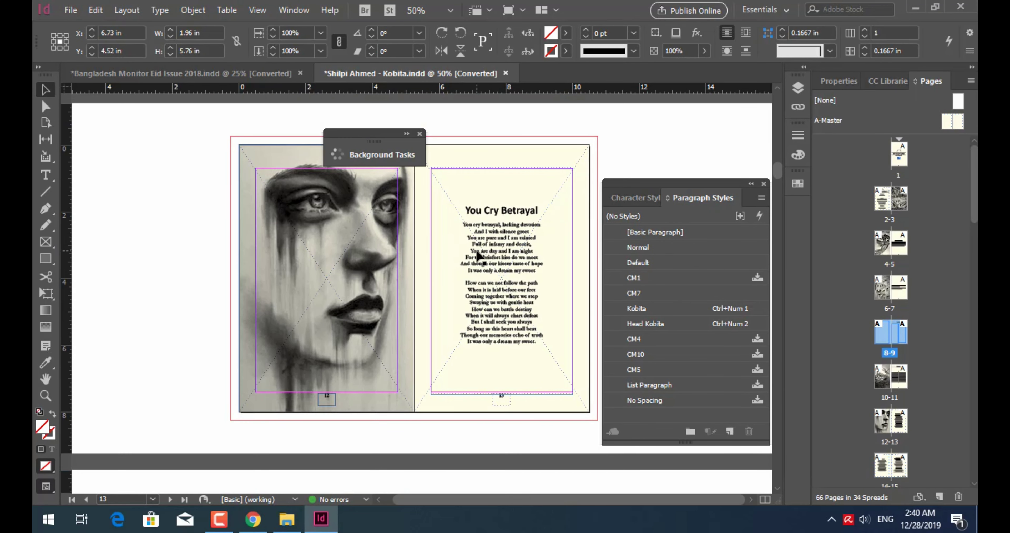
scroll(479, 257, "down", 8)
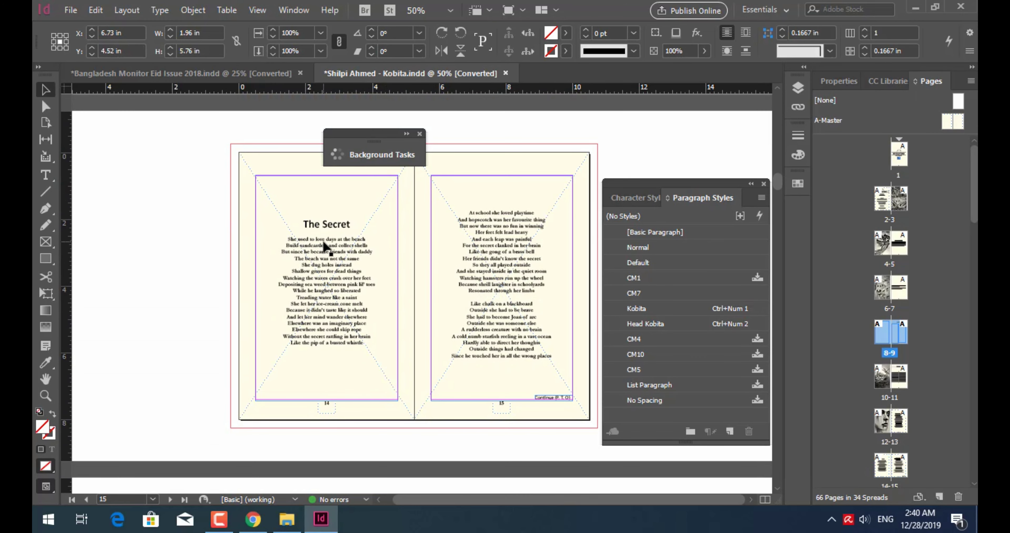
scroll(325, 246, "up", 8)
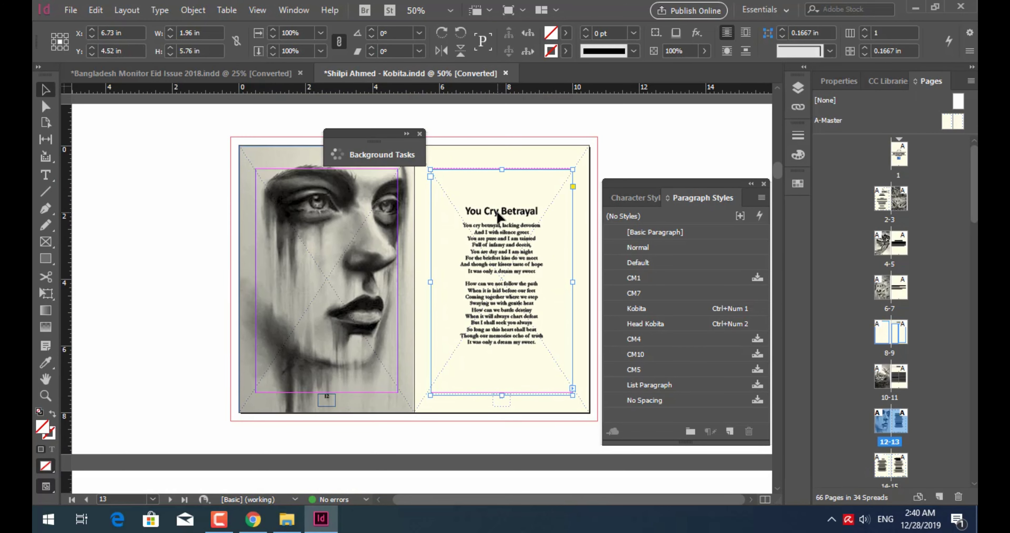
Check which paragraph style the poem headings "You Cry Betrayal" and "The Secret" use
double_click(498, 216)
triple_click(497, 214)
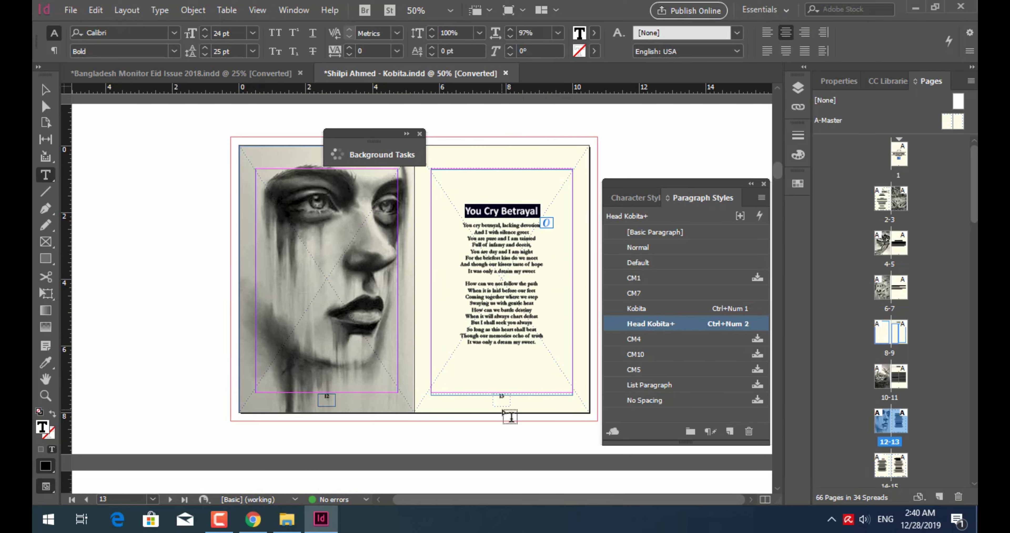
left_click(499, 211)
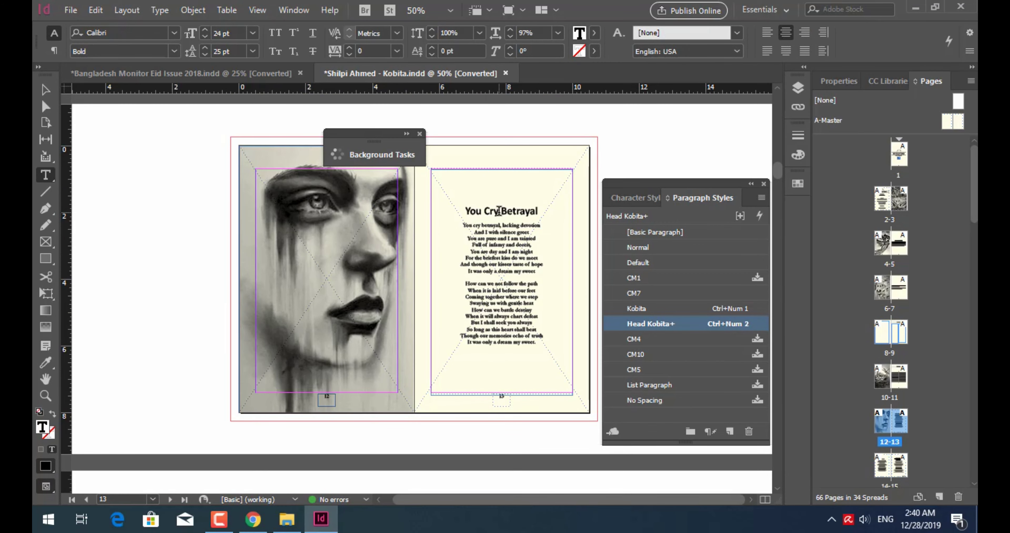
triple_click(499, 211)
scroll(312, 439, "down", 4)
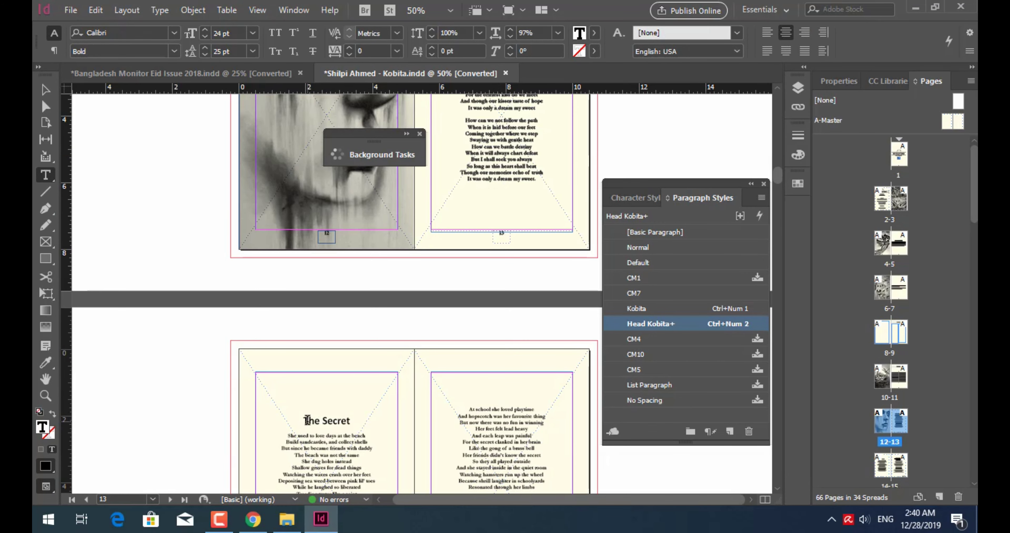
triple_click(320, 420)
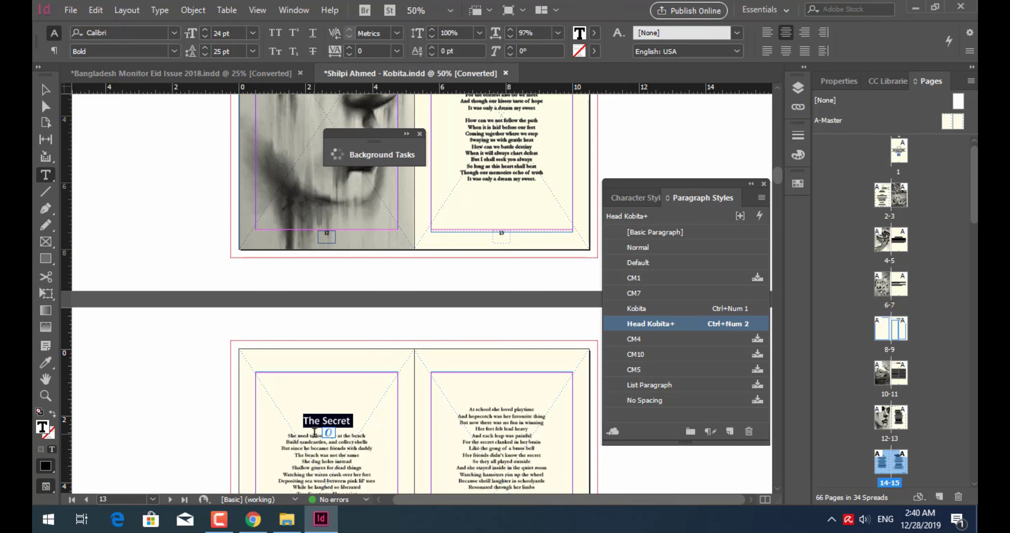
left_click(331, 410)
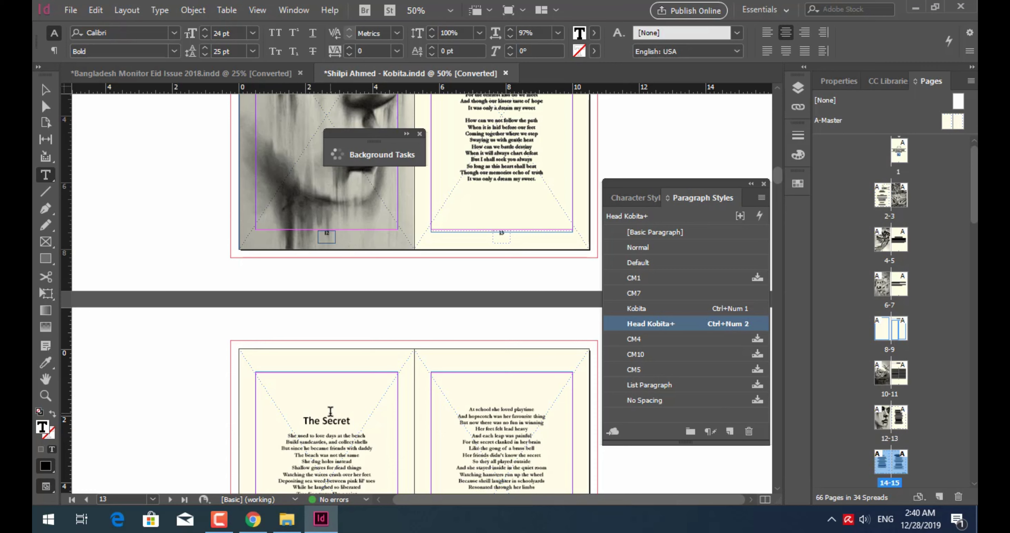
triple_click(326, 420)
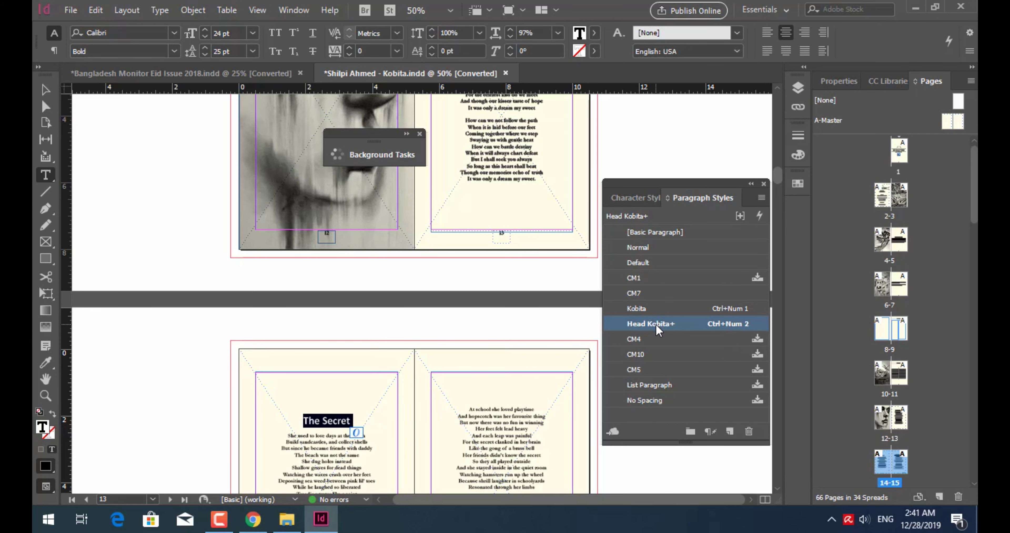
Create a new paragraph style from the heading "You Cry Betrayal" and name it TOC
scroll(538, 337, "up", 5)
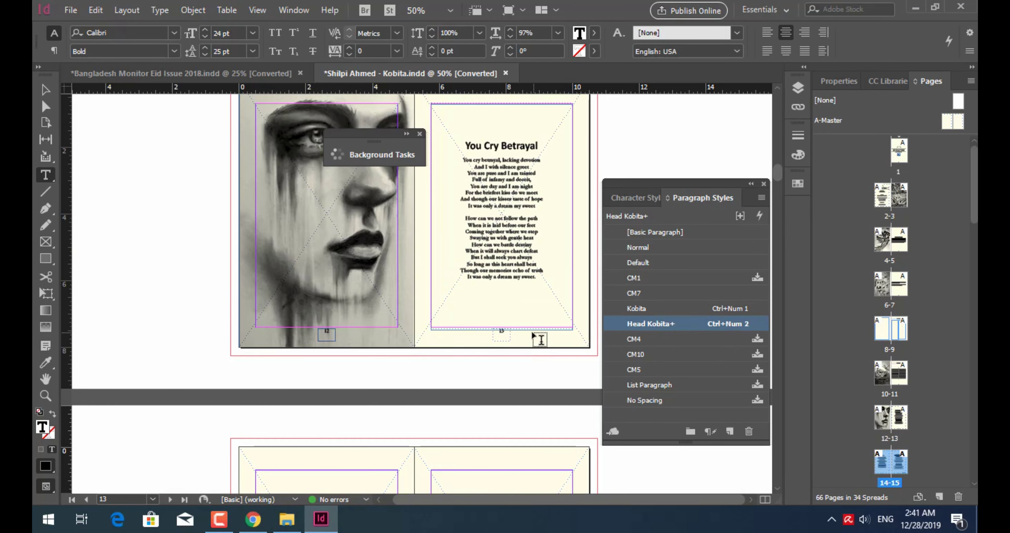
triple_click(523, 245)
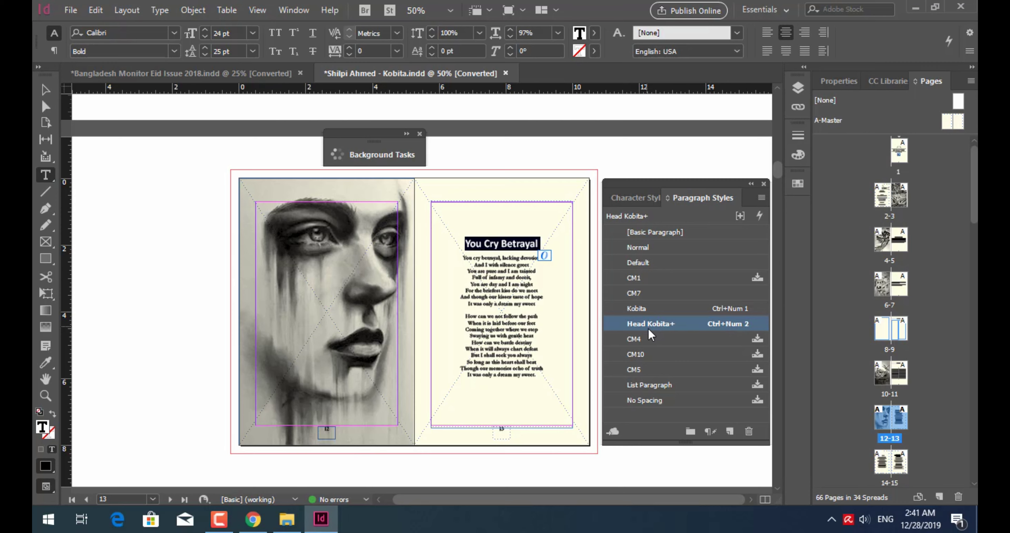
left_click(731, 431)
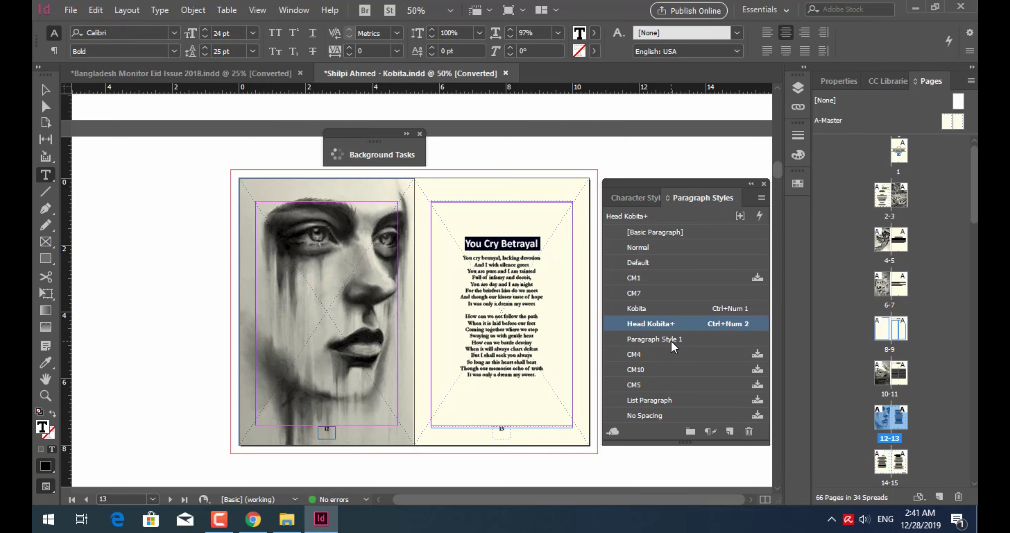
left_click(672, 345)
left_click(674, 346)
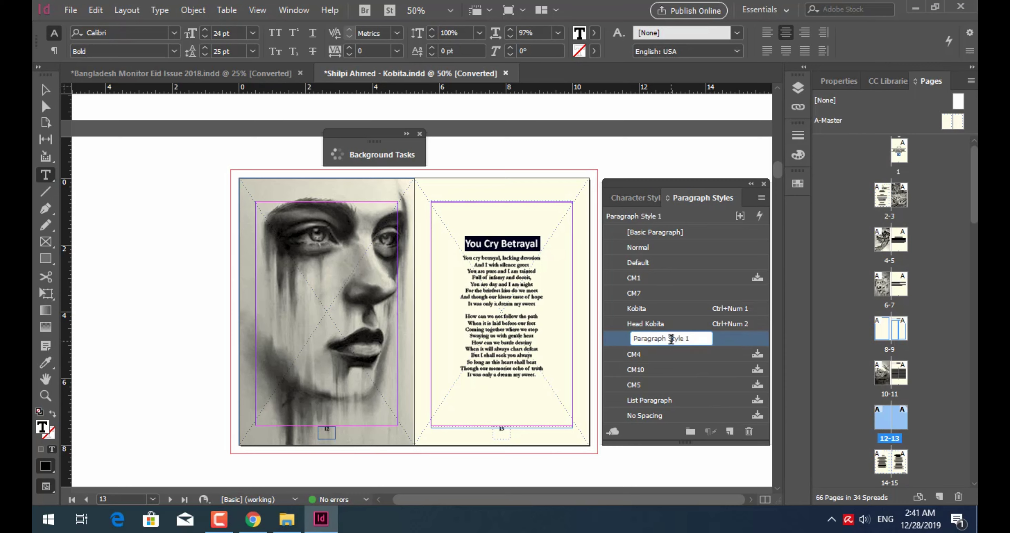
type("T")
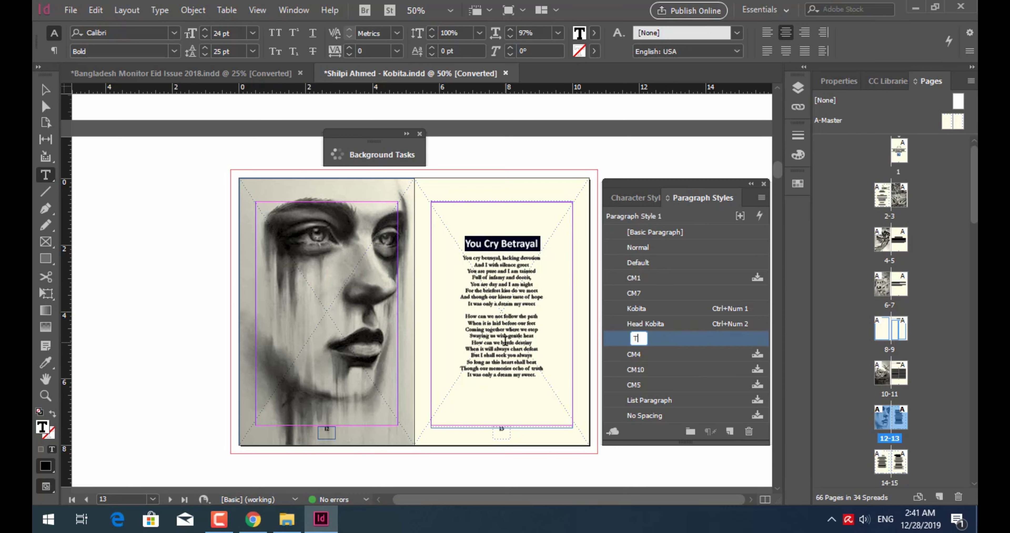
type("OC")
key("Return")
double_click(636, 341)
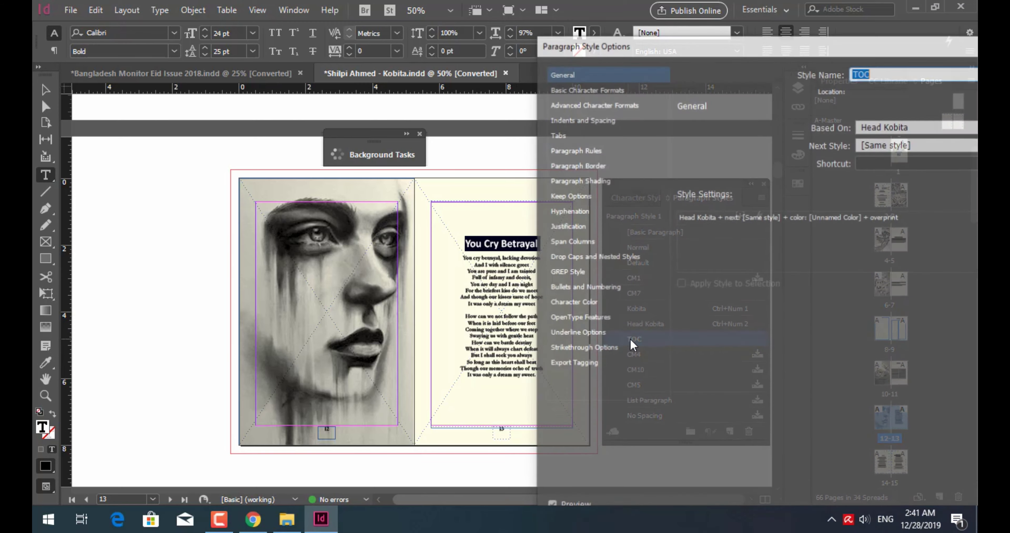
left_click_drag(651, 55, 208, 47)
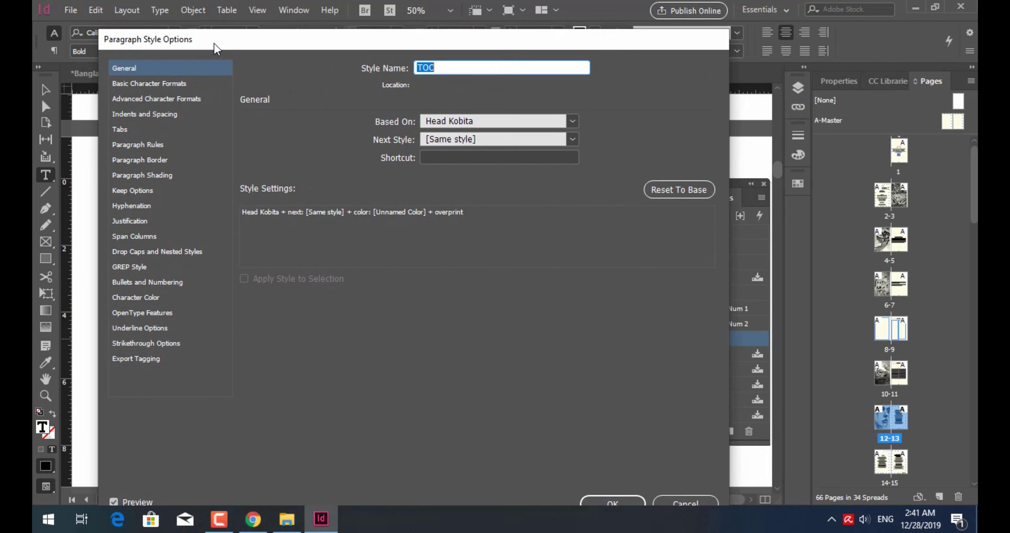
key("Escape")
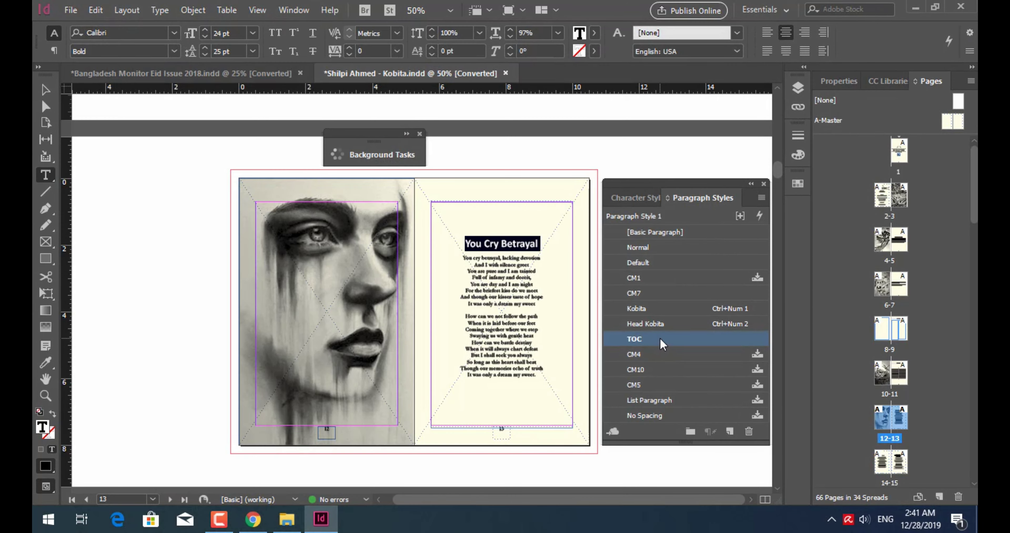
Base the TOC paragraph style on the Kobita style
double_click(661, 341)
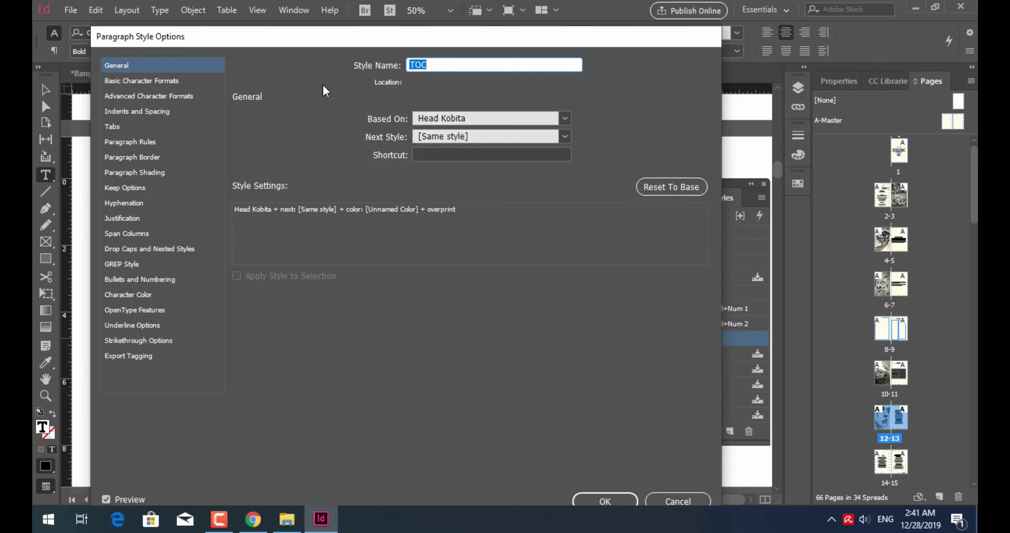
left_click(479, 117)
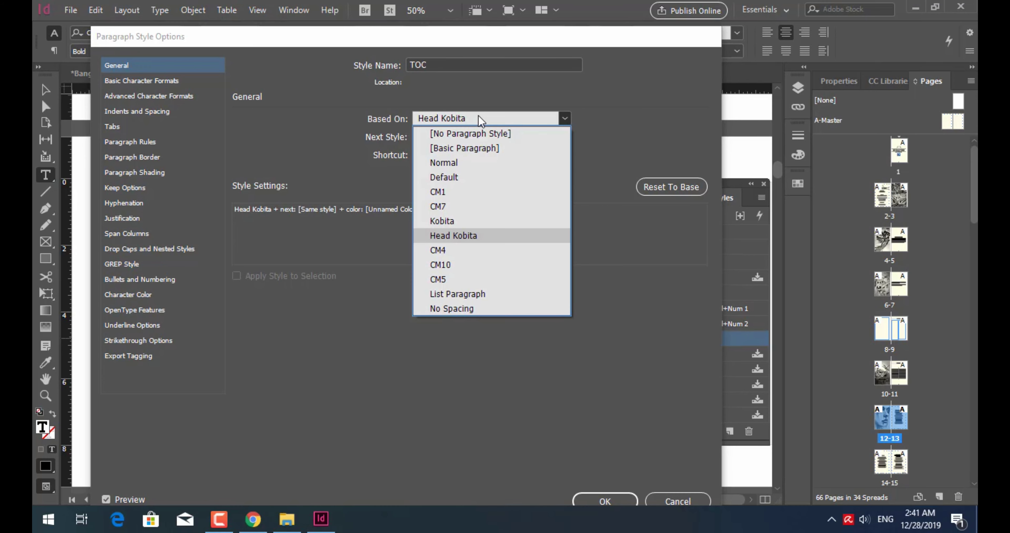
left_click(451, 220)
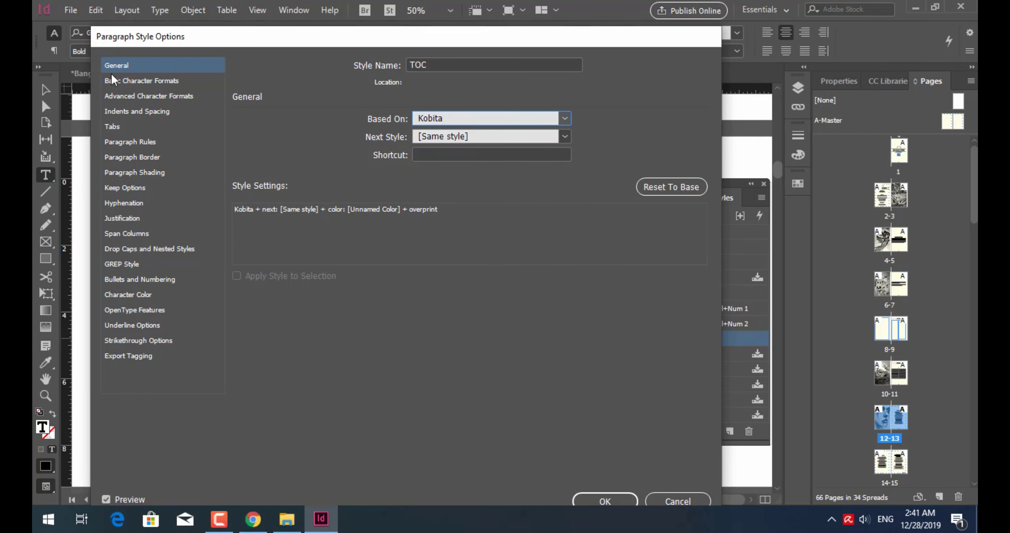
Set the TOC style's basic character formats to a size of 11 pt and a leading of 12.5 pt
left_click(126, 82)
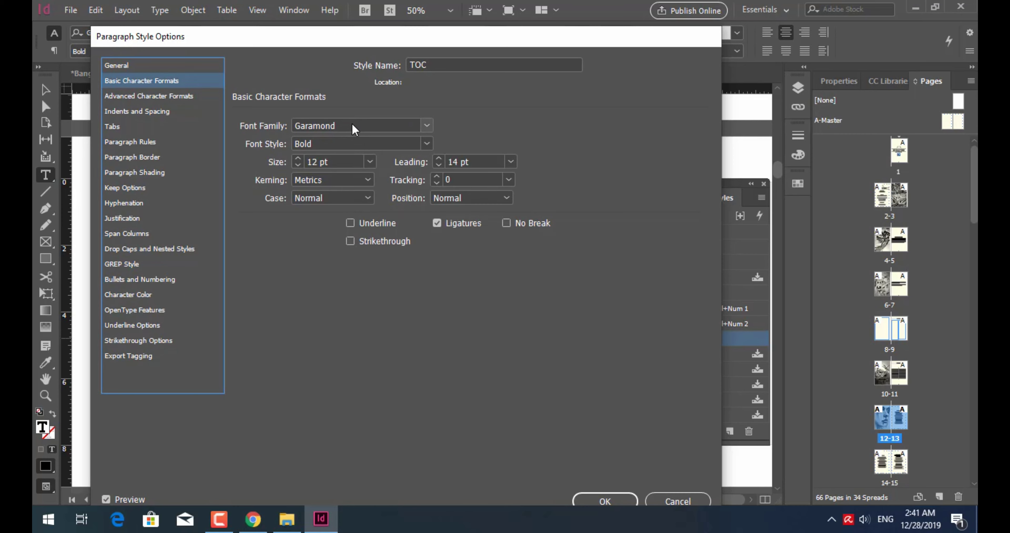
left_click(355, 130)
left_click(427, 128)
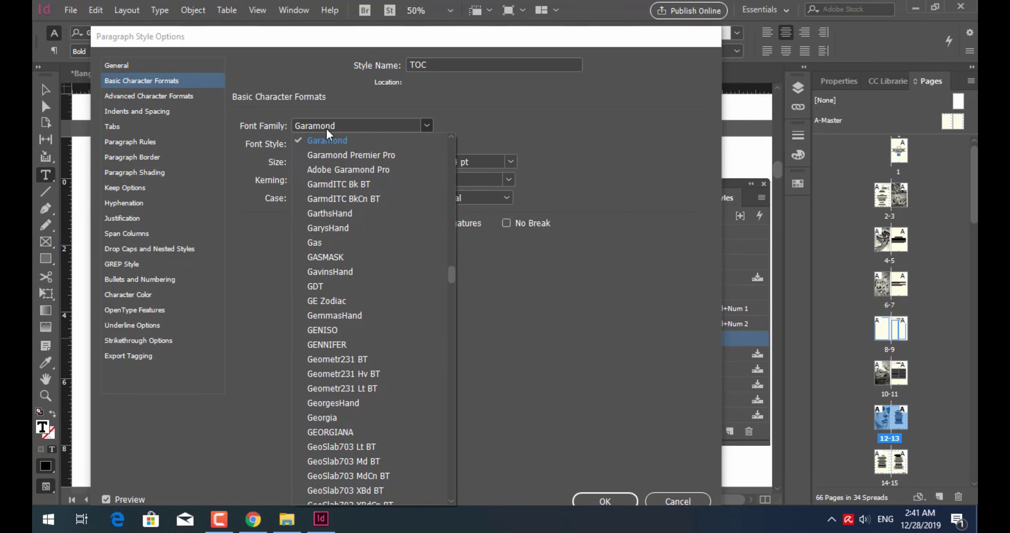
left_click(259, 279)
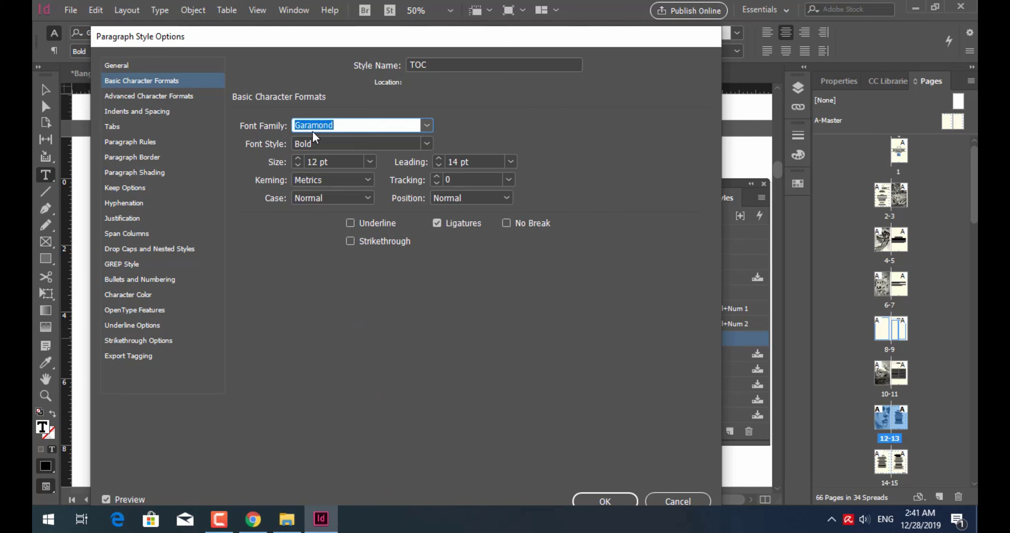
left_click(330, 163)
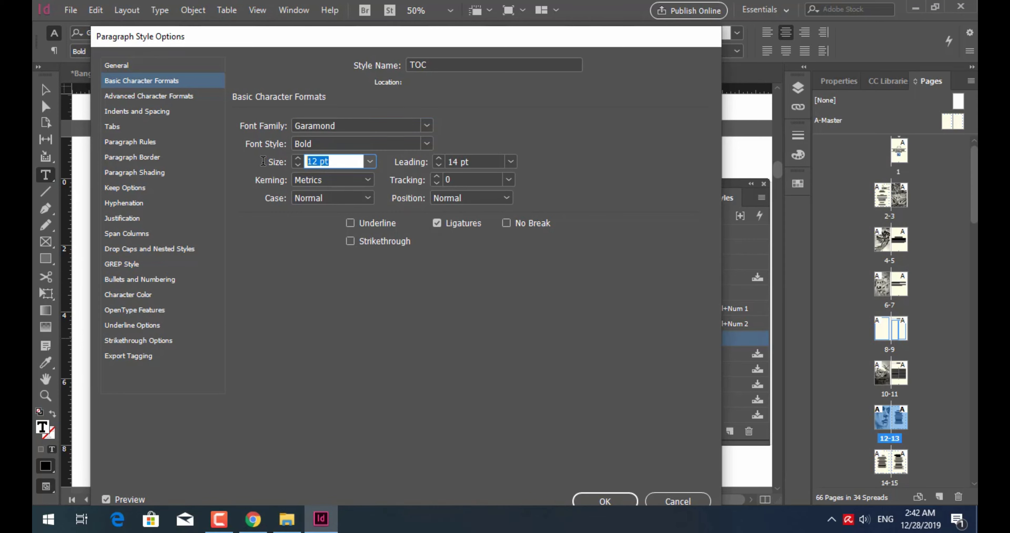
type("10")
key("BackSpace")
type("1")
key("Tab")
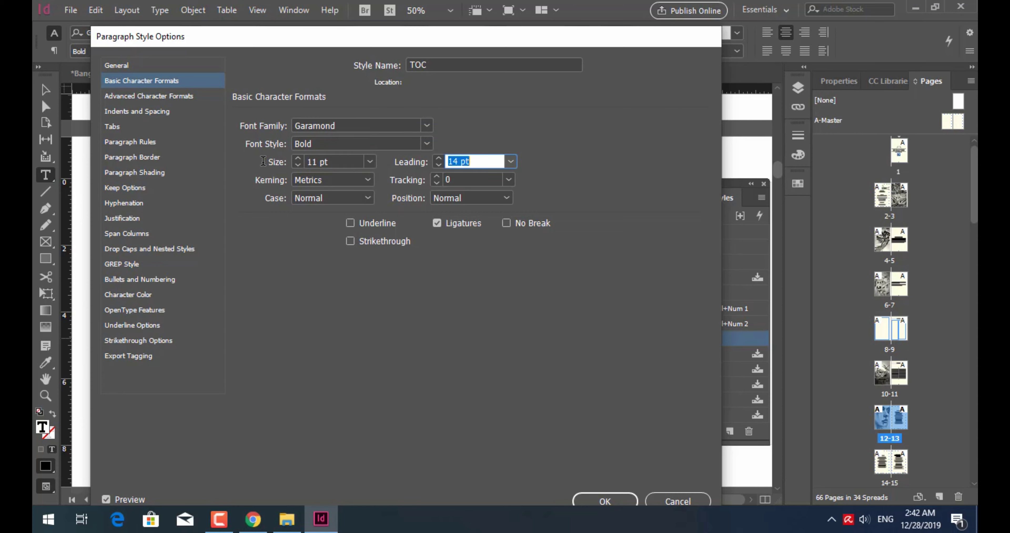
key("BackSpace")
type("12.5")
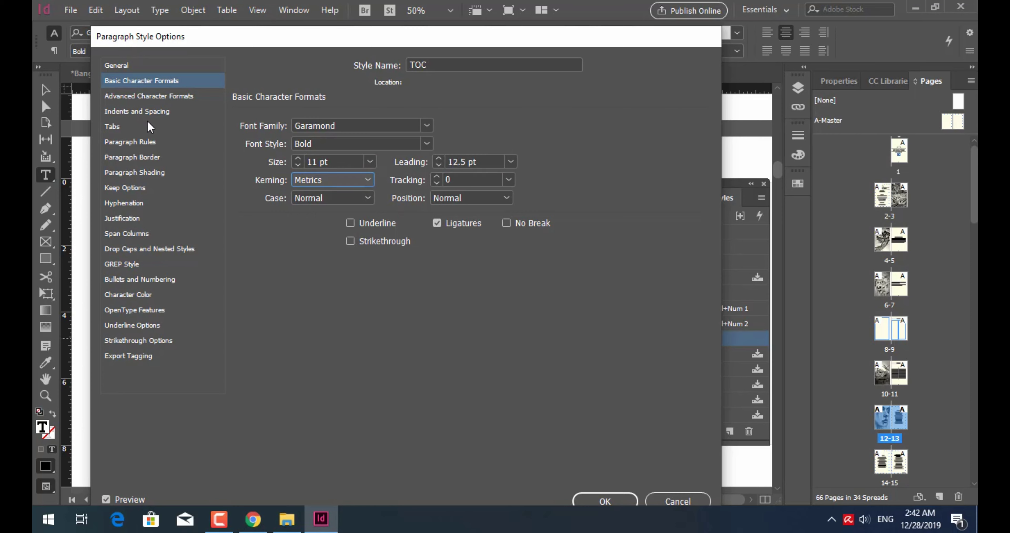
Set the TOC paragraph style's alignment to Left in its indents and spacing settings
left_click(152, 96)
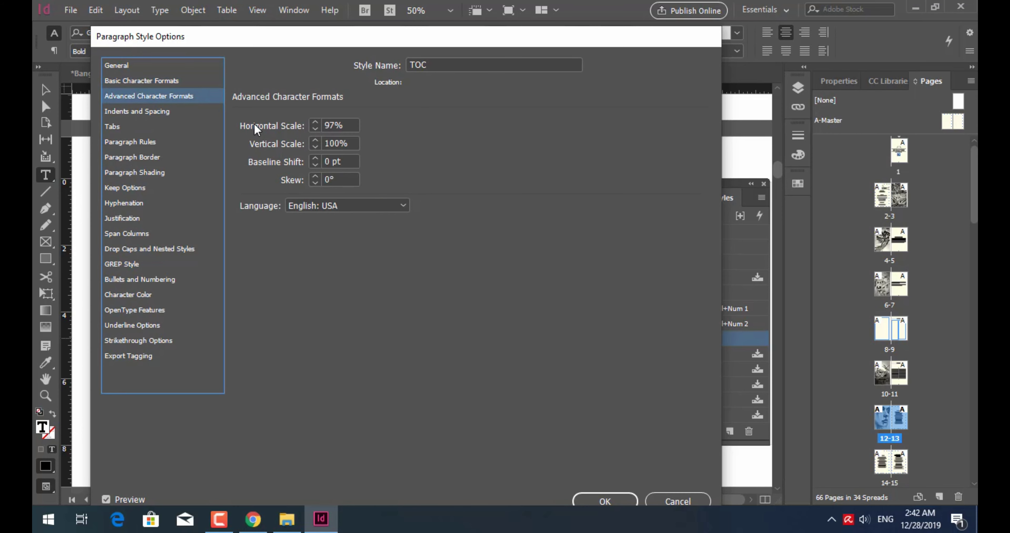
left_click_drag(346, 127, 324, 126)
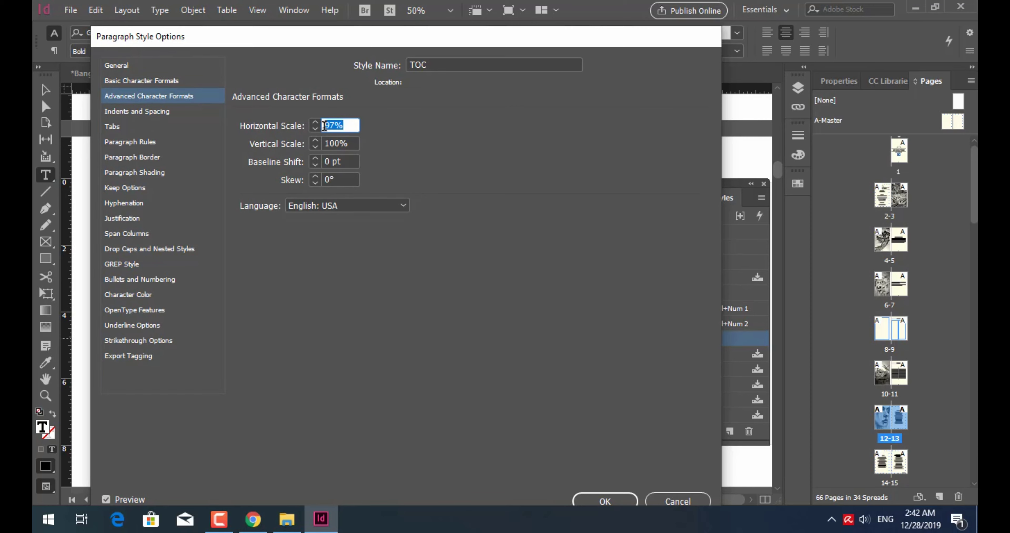
left_click(172, 113)
left_click(367, 128)
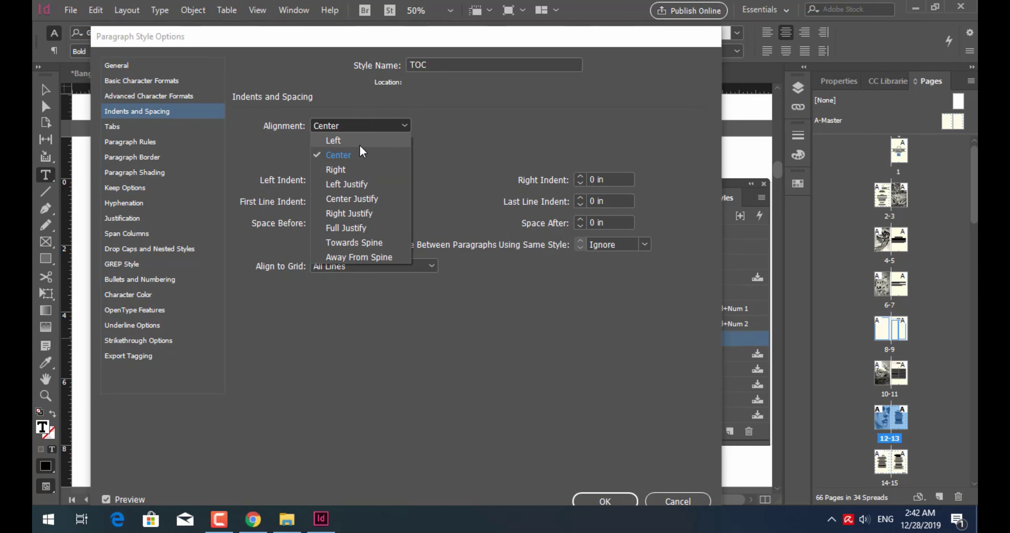
left_click(360, 144)
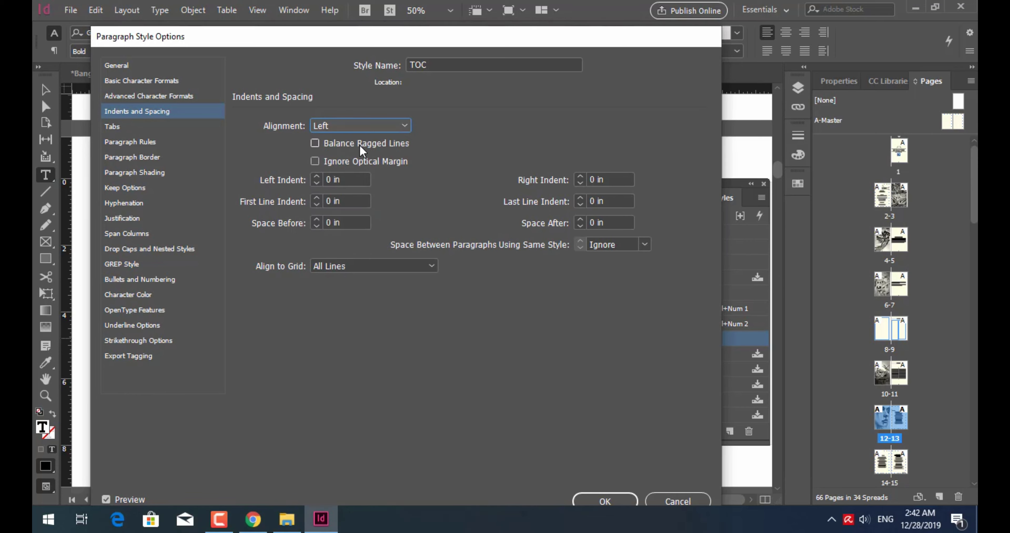
Set the TOC style's character color to C=100 M=90 Y=10 K=0 without Overprint Fill and save the style
left_click(151, 128)
left_click(155, 143)
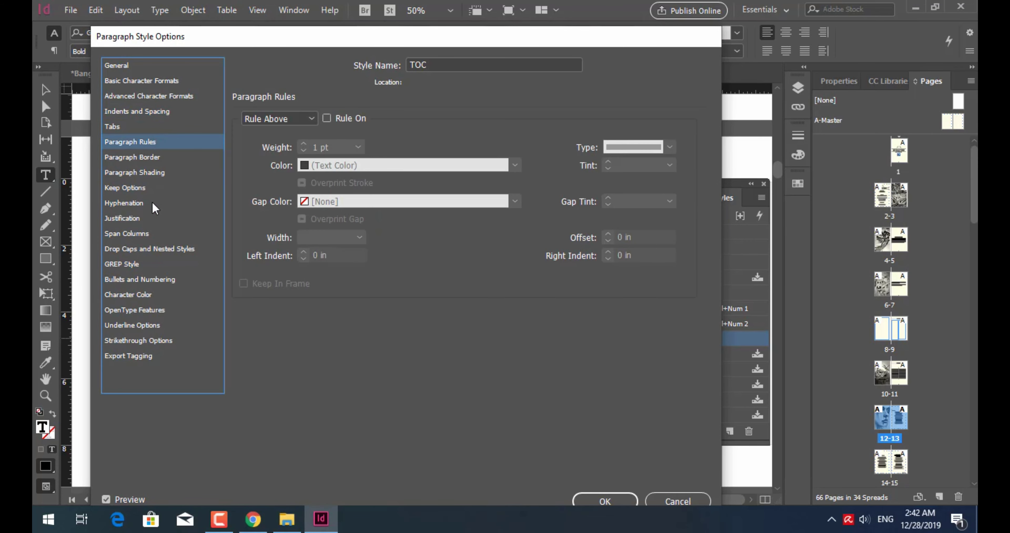
left_click(140, 174)
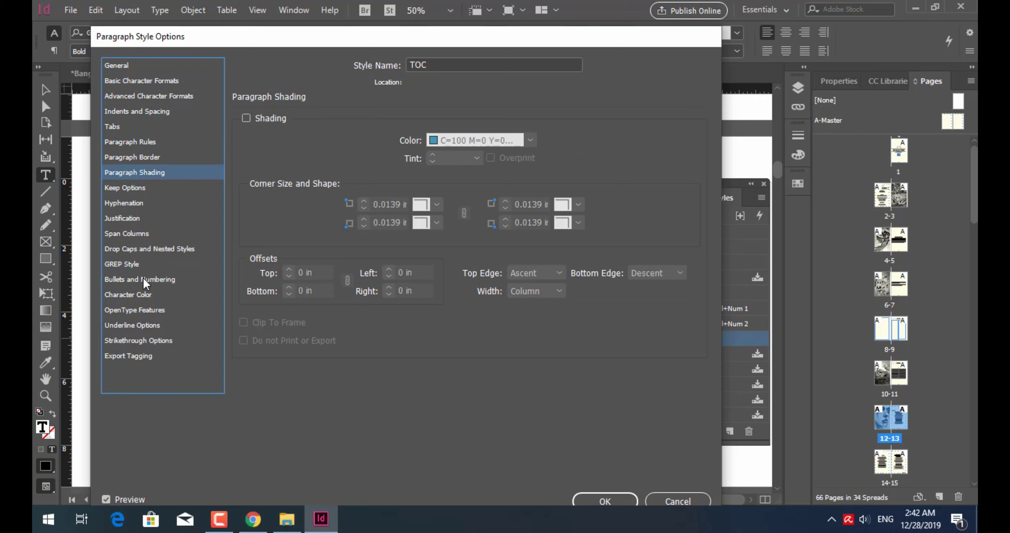
left_click(139, 294)
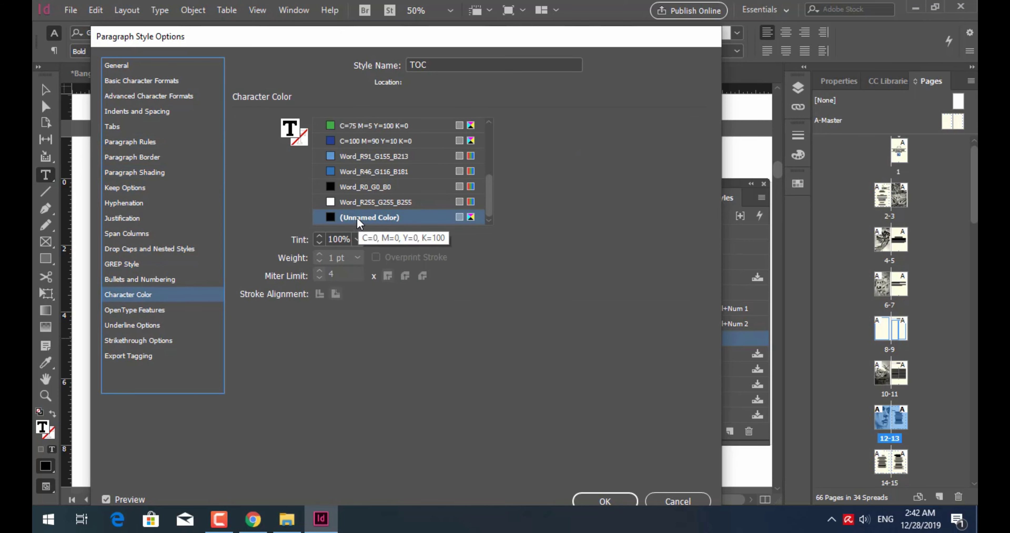
scroll(364, 206, "up", 1)
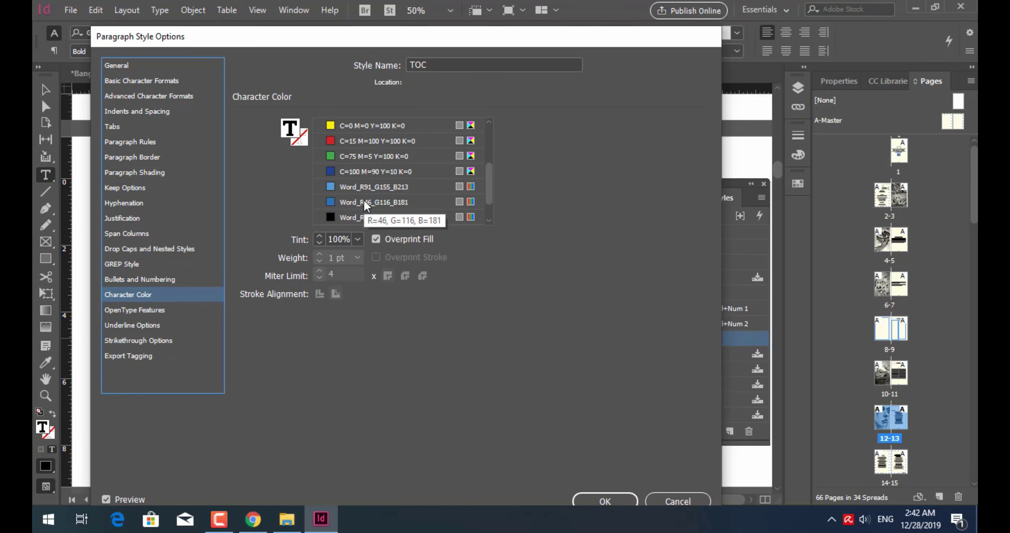
left_click(360, 157)
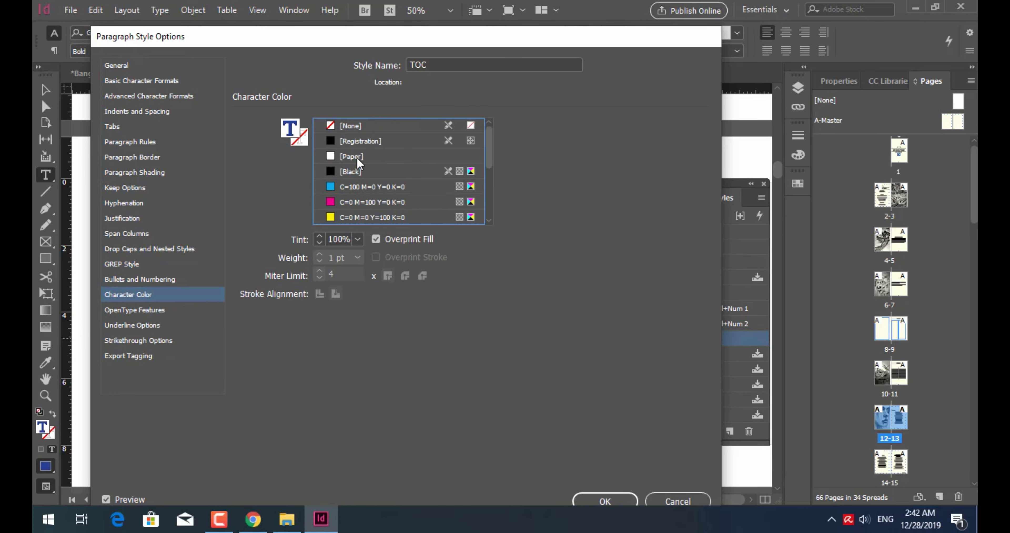
scroll(360, 194, "down", 1)
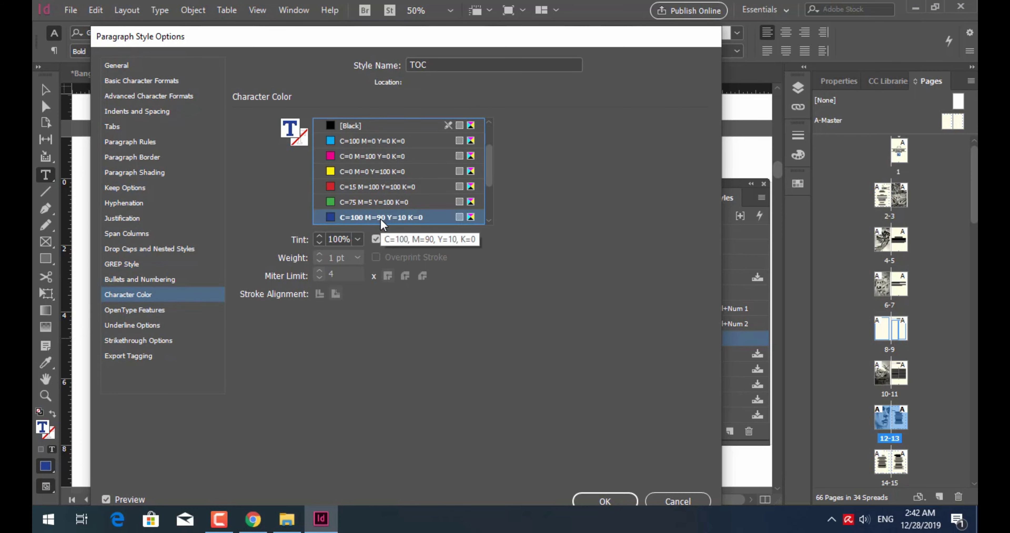
left_click(376, 239)
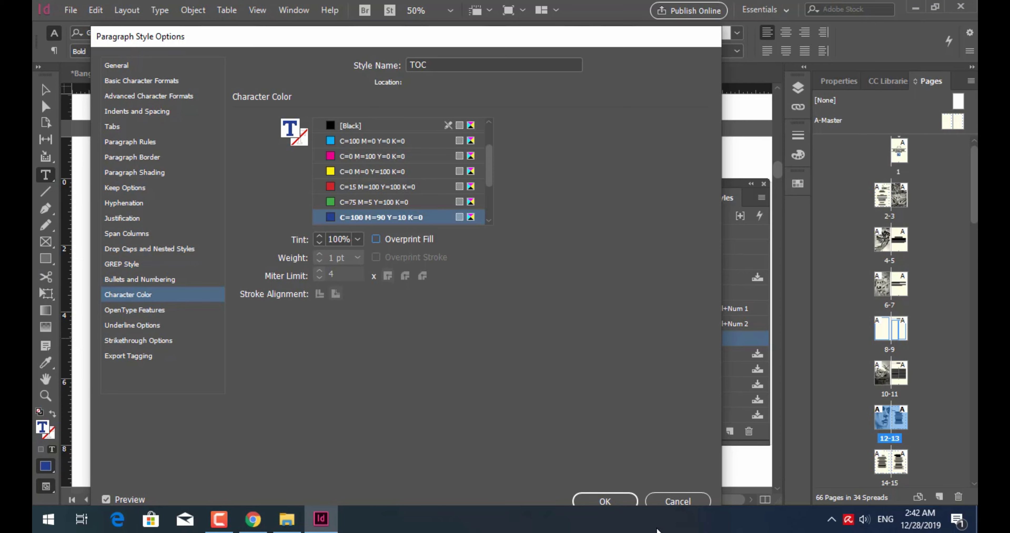
left_click(605, 502)
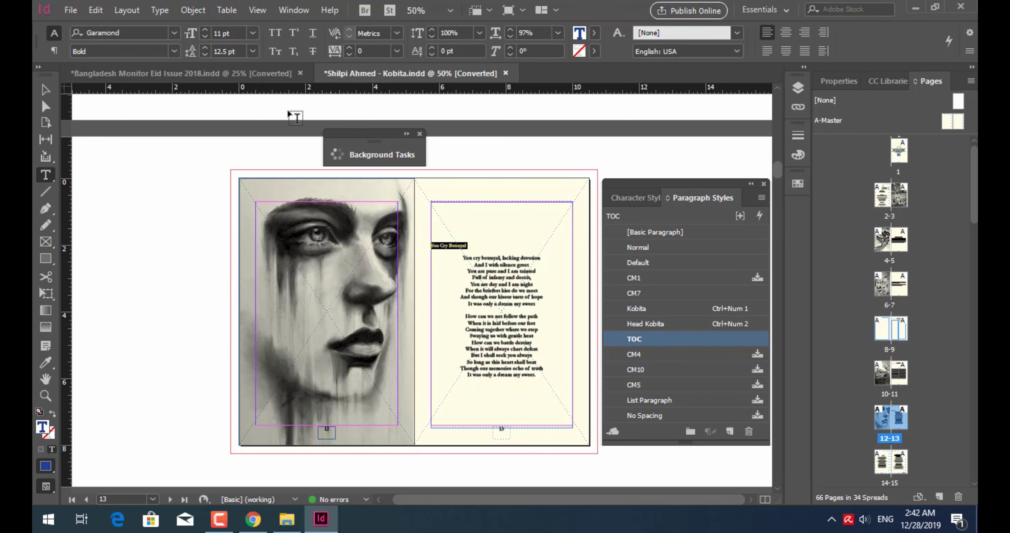
Delete the existing "Contents" heading text from the shaded bar on page 9
scroll(514, 312, "up", 10)
scroll(513, 311, "down", 5)
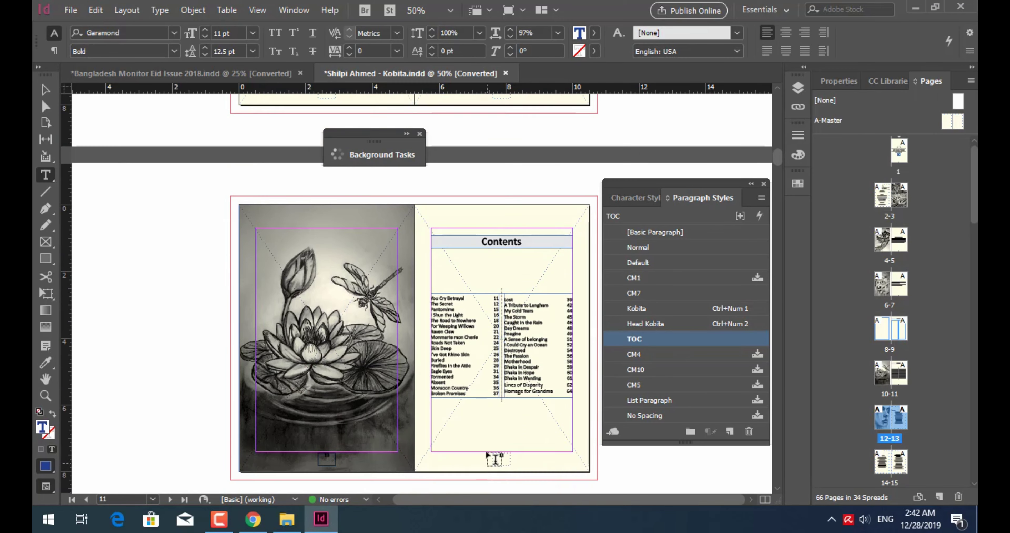
scroll(523, 368, "up", 8)
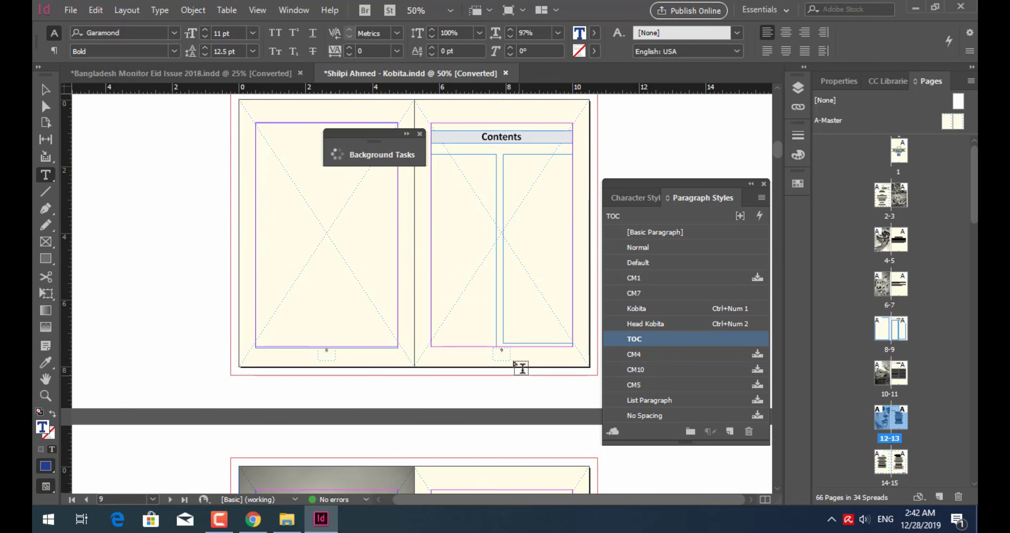
left_click(485, 201)
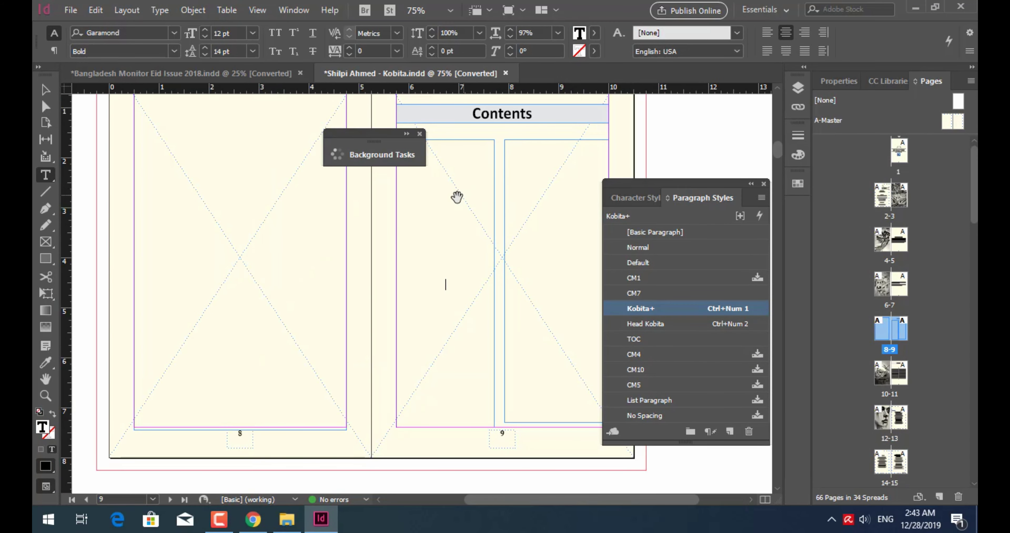
key("ctrl+equal")
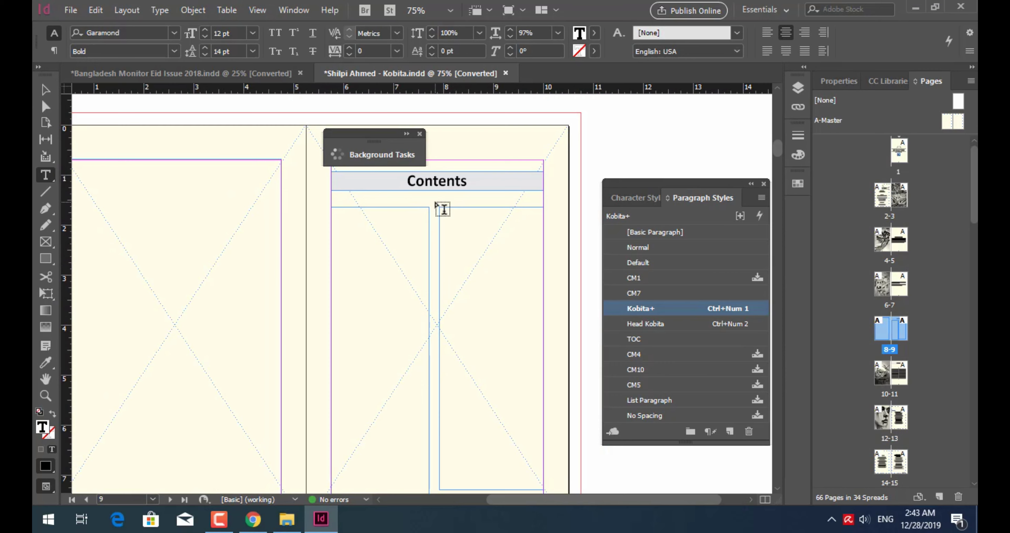
double_click(444, 179)
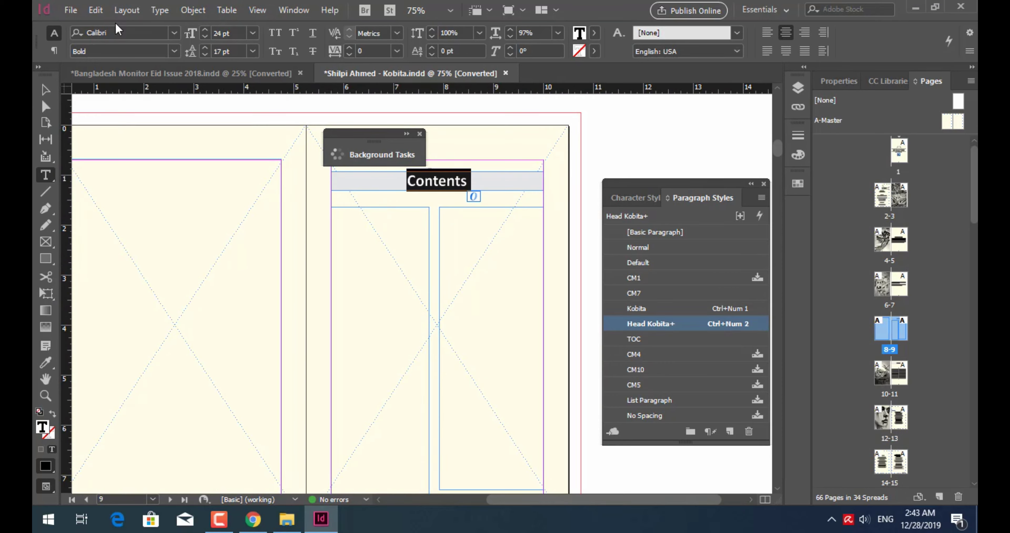
key("BackSpace")
Set up a table of contents titled "Contents", removing Head Kobita from the included paragraph styles and adding it again
left_click(128, 12)
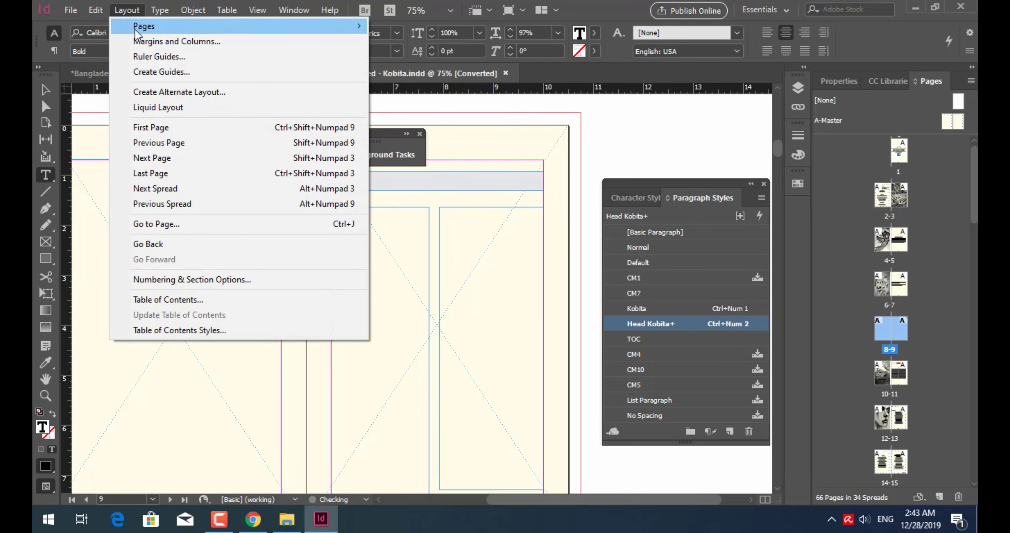
left_click(188, 299)
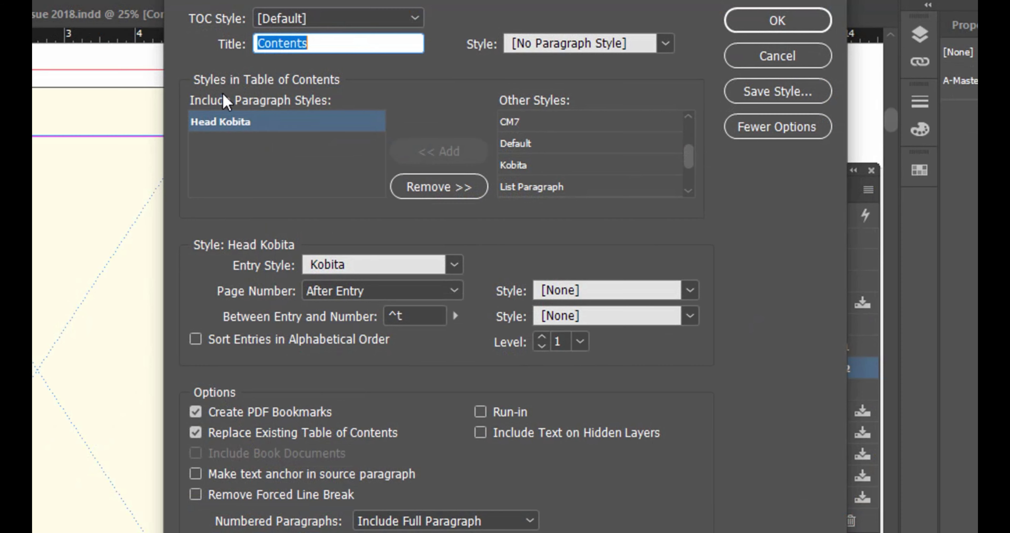
key("Tab")
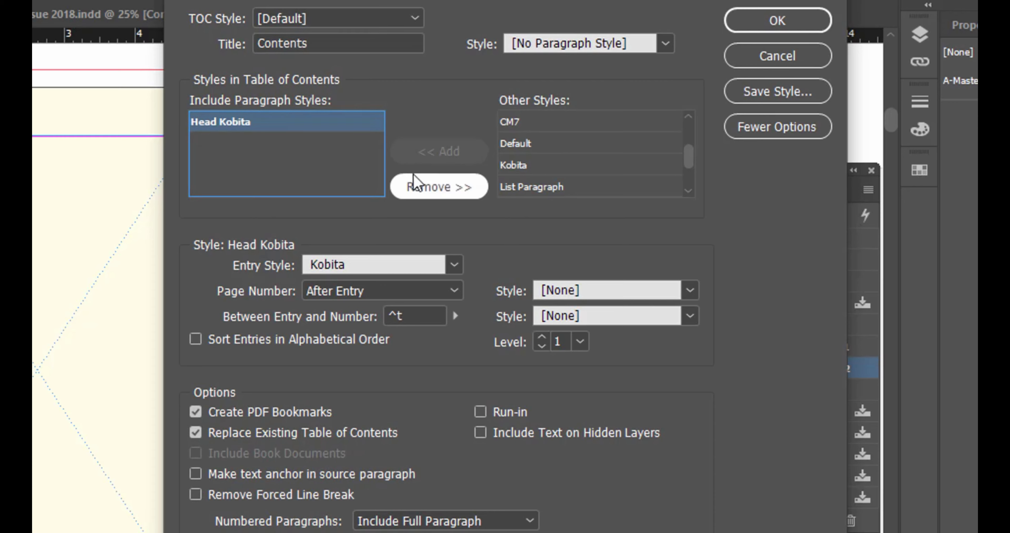
left_click(426, 184)
scroll(551, 173, "down", 1)
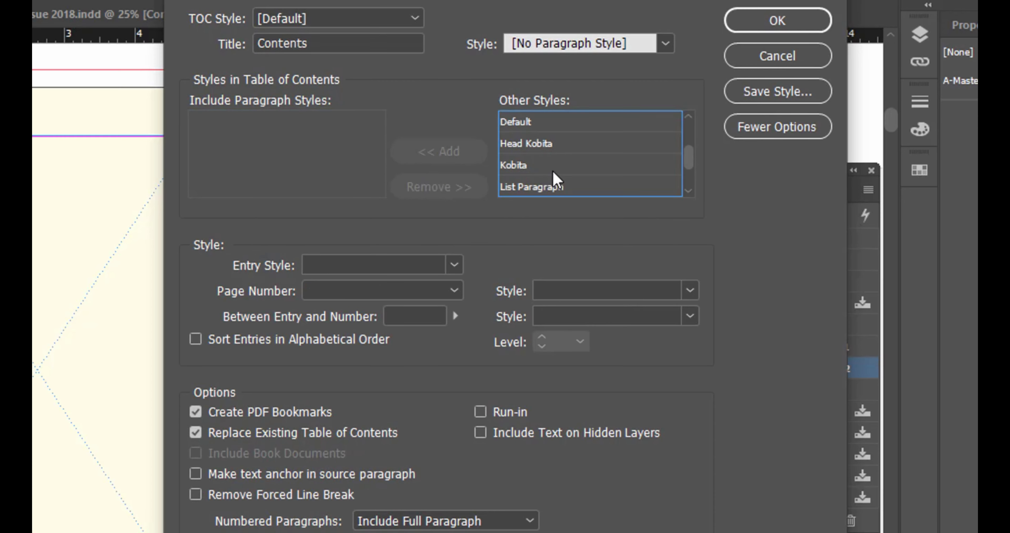
left_click(540, 144)
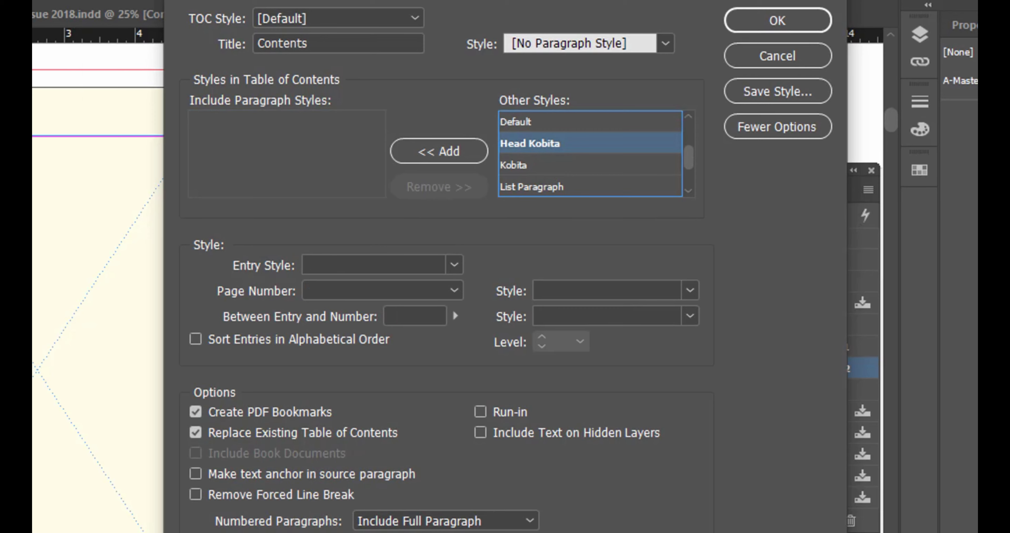
left_click_drag(722, 2, 536, 4)
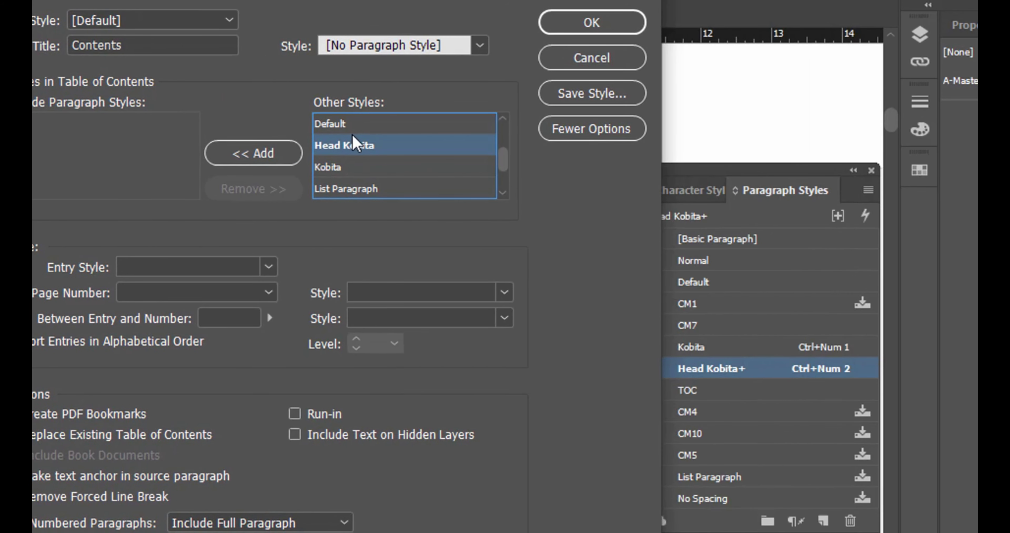
left_click(252, 155)
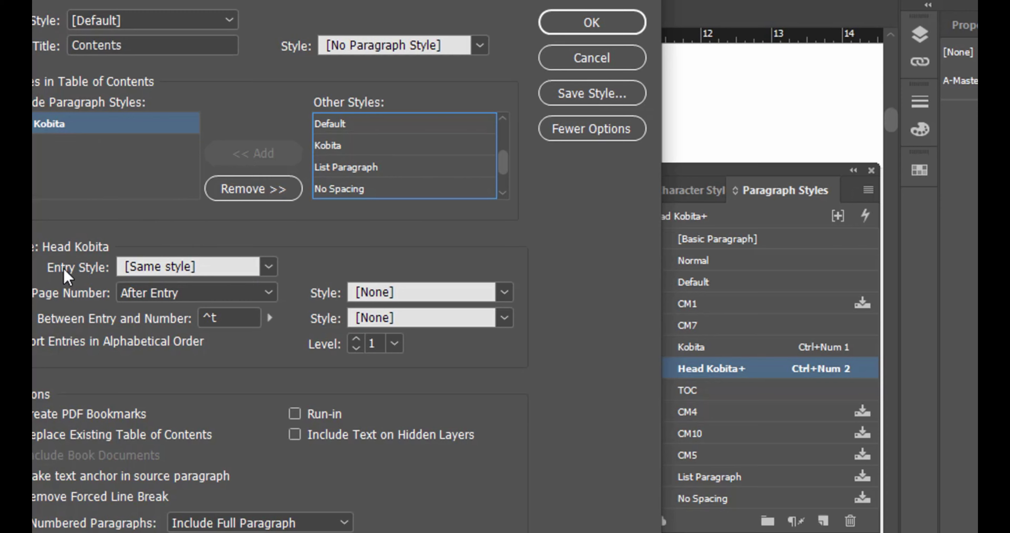
Set the entry style for Head Kobita to TOC, keep Include Full Paragraph for numbered paragraphs, and generate the table of contents
left_click(104, 270)
left_click(270, 267)
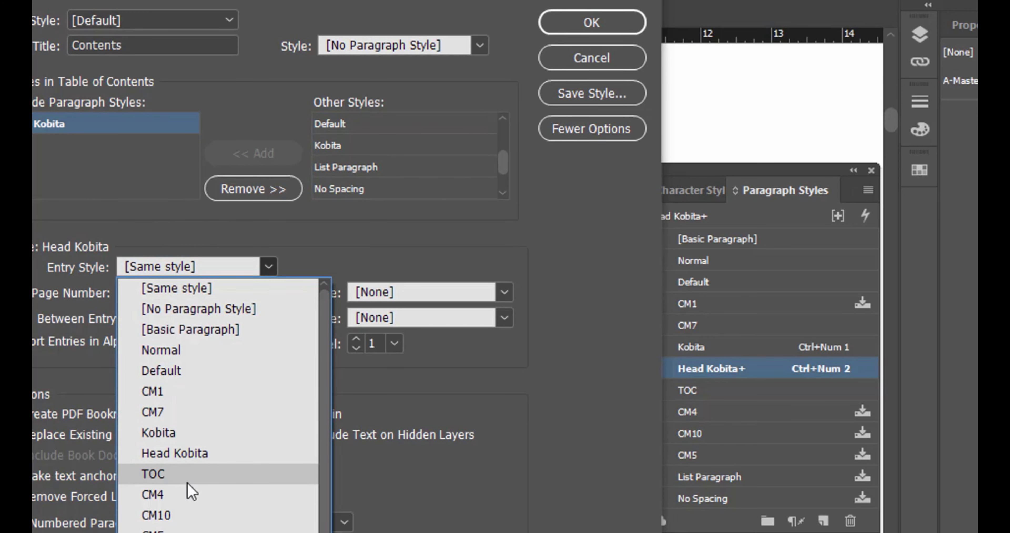
left_click(153, 474)
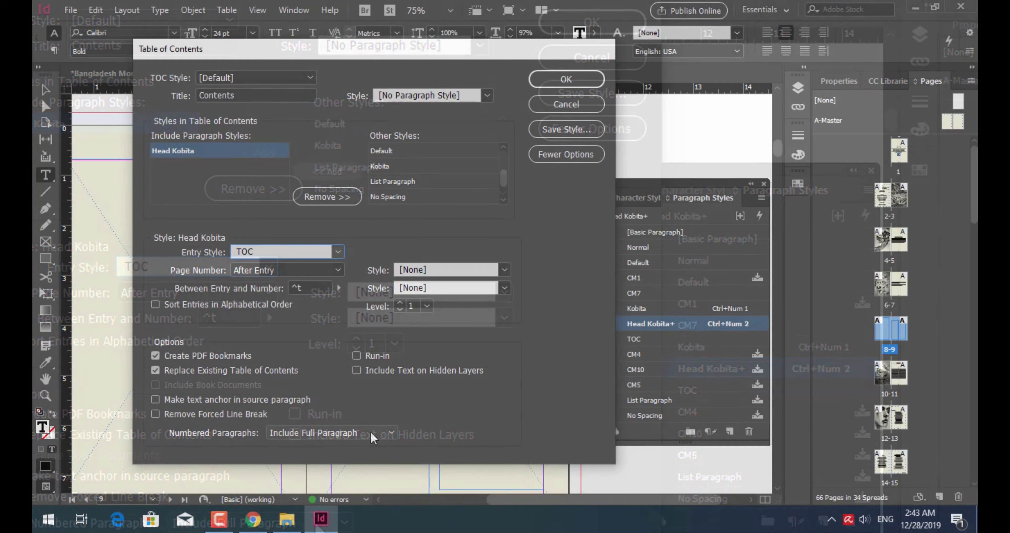
left_click(315, 521)
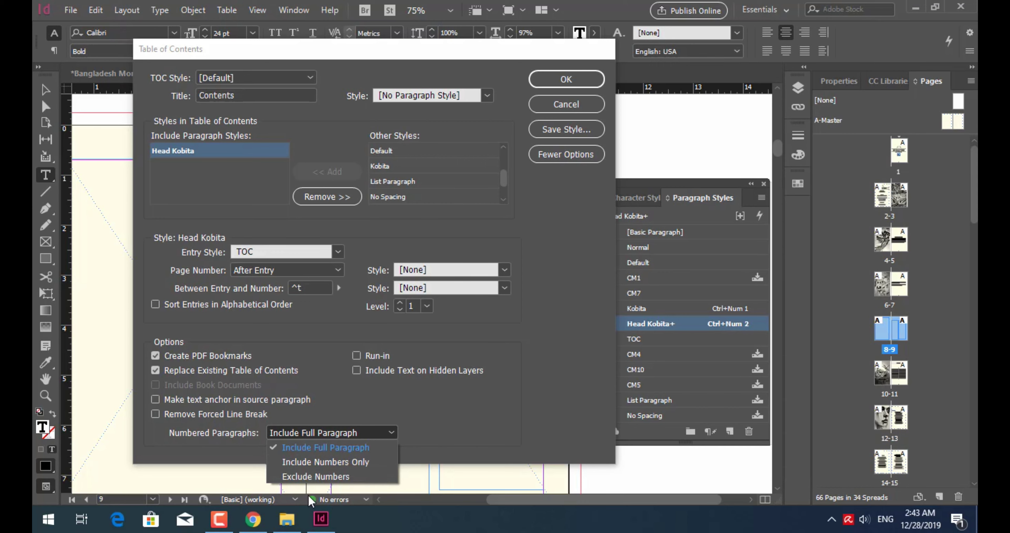
left_click(469, 400)
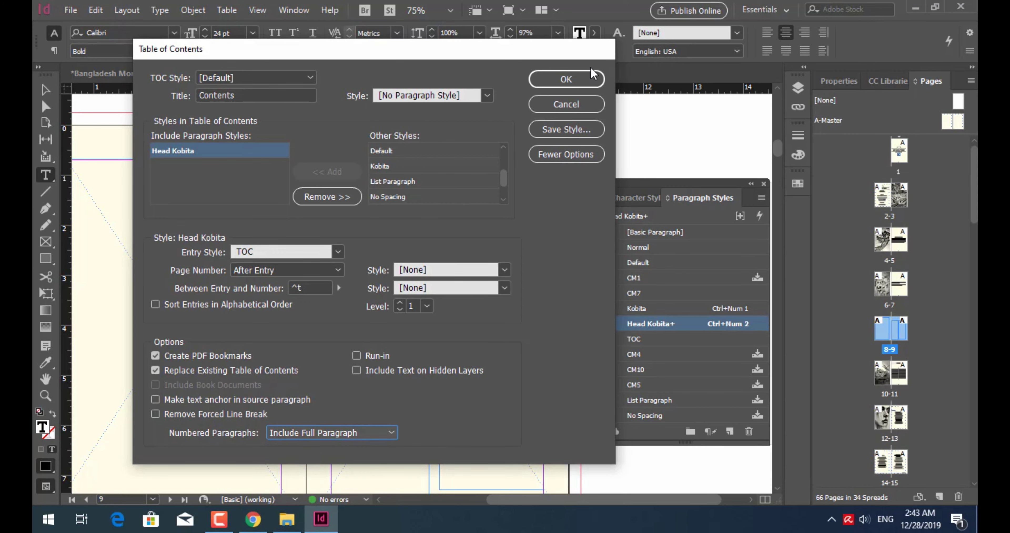
left_click(567, 79)
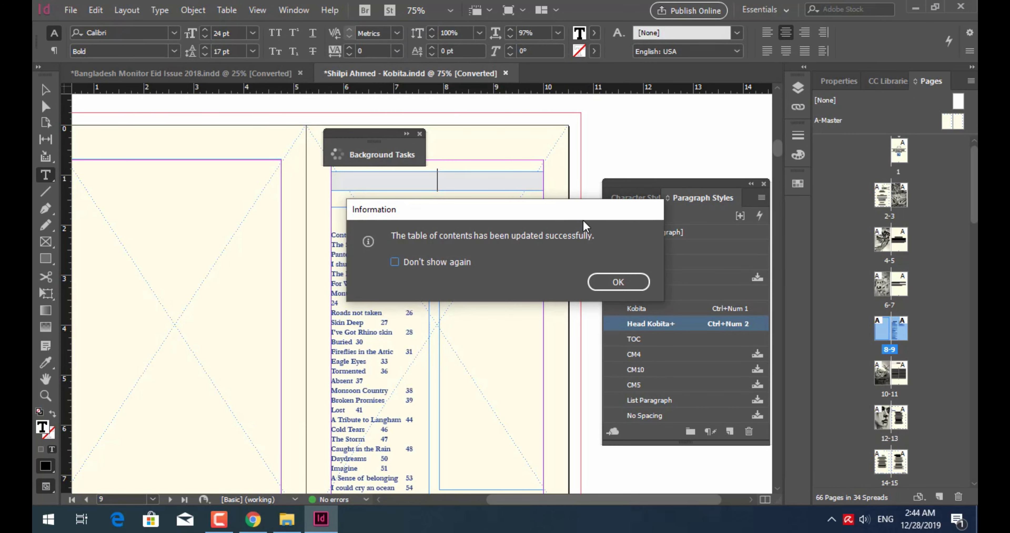
left_click(615, 283)
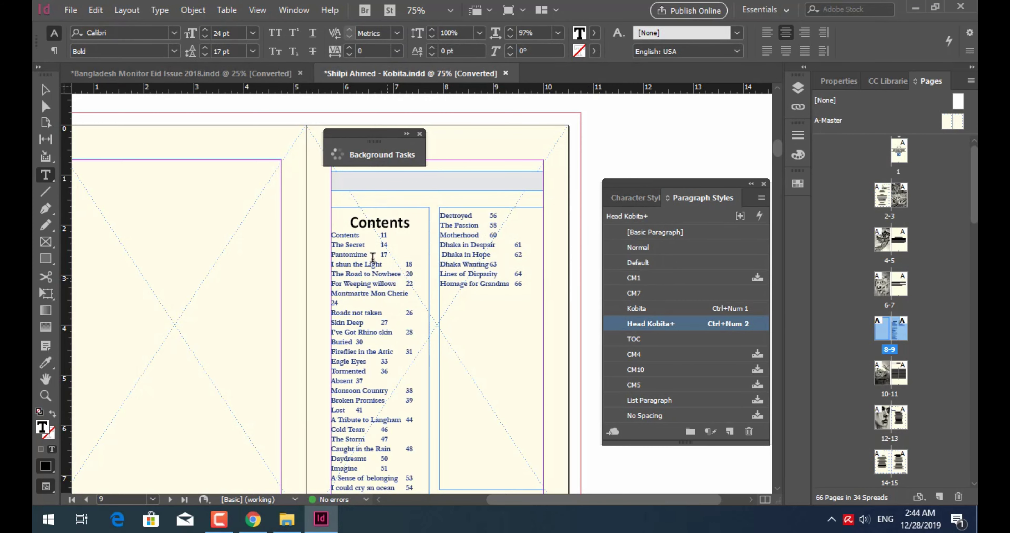
Move the generated "Contents" title from the first column into the shaded heading bar above the list
left_click_drag(365, 254, 405, 312)
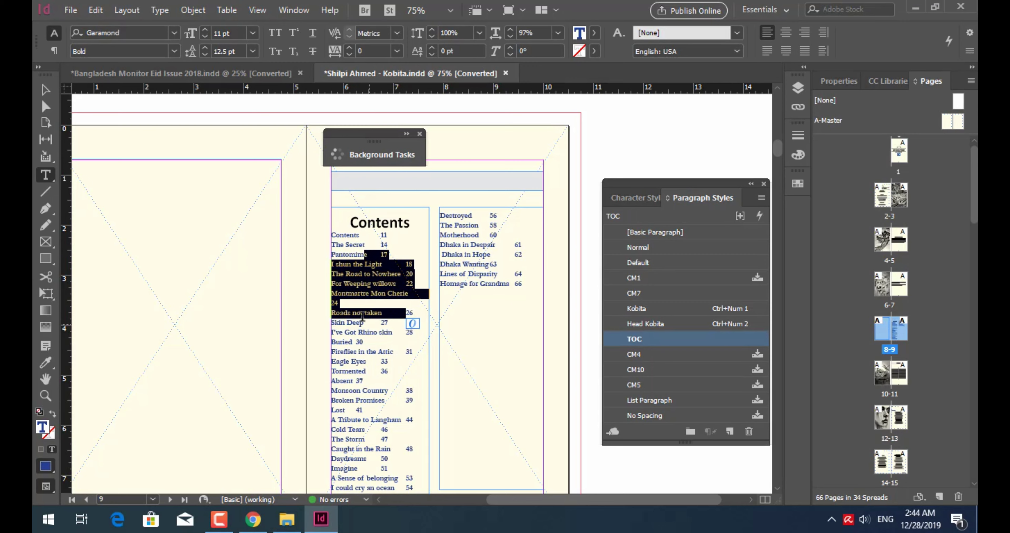
left_click(362, 274)
double_click(344, 235)
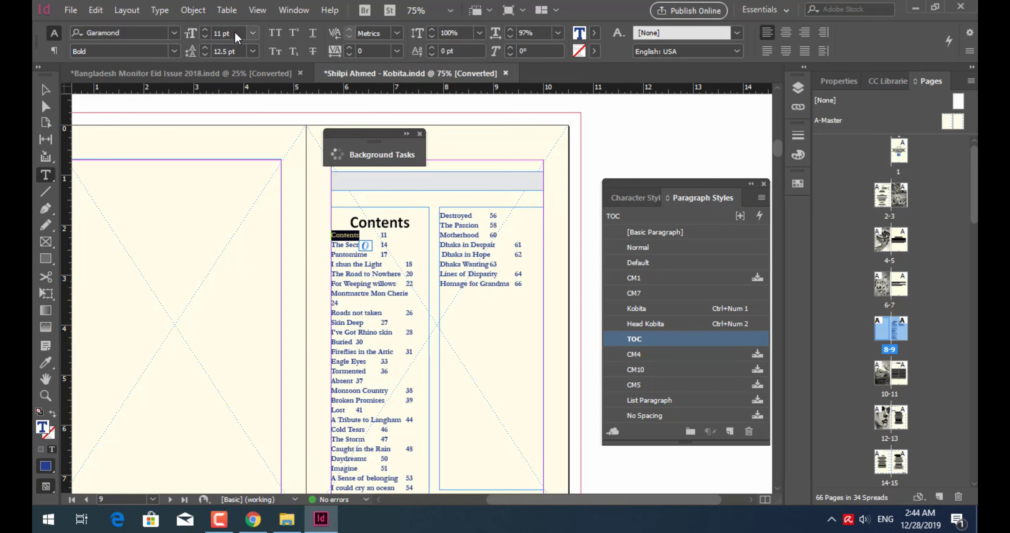
double_click(388, 218)
key("ctrl+x")
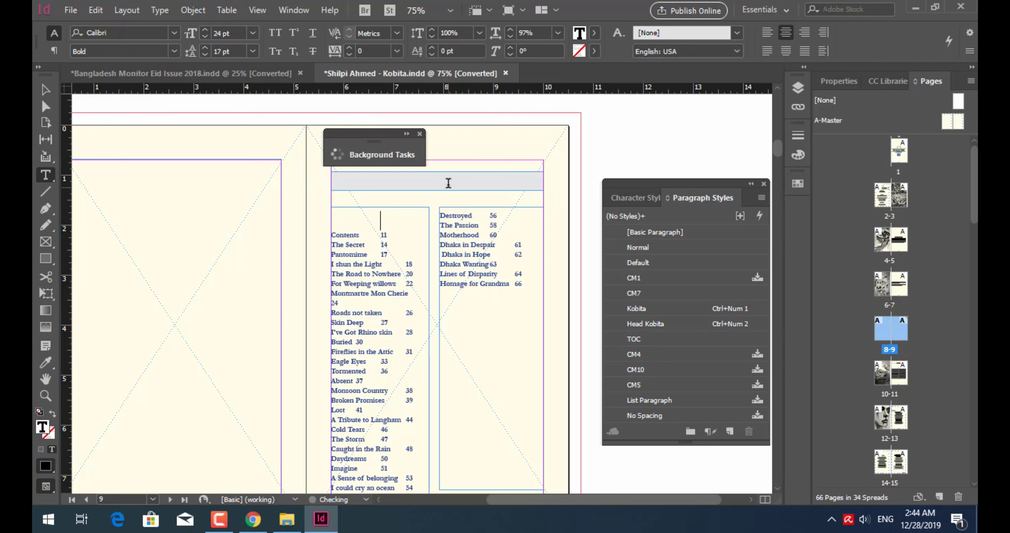
left_click(446, 182)
key("ctrl+v")
Delete the empty title line and the "Contents" entry for page 11 from the start of the generated list
left_click(379, 214)
key("Delete")
left_click(384, 214)
triple_click(362, 211)
key("Delete")
key("Delete")
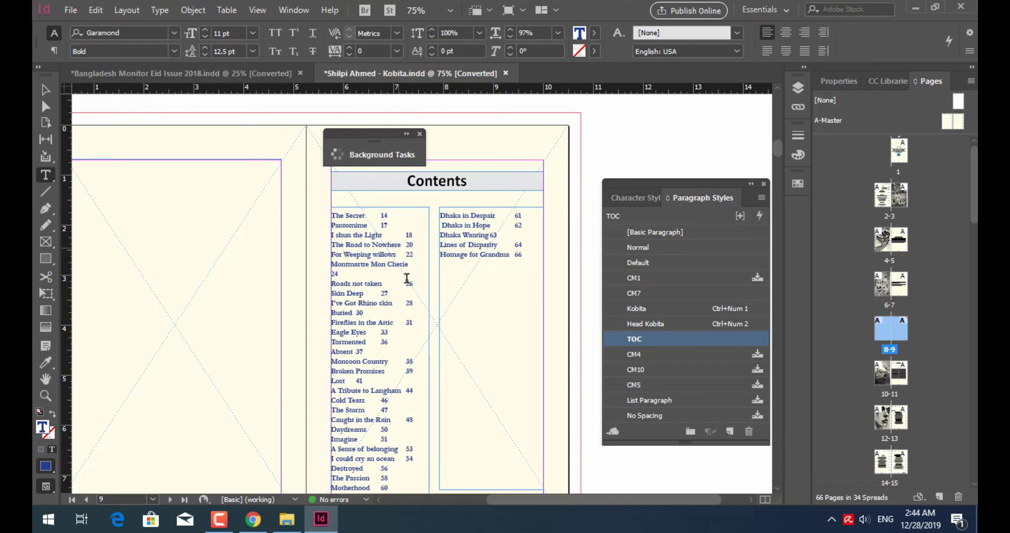
scroll(400, 349, "down", 3)
scroll(400, 349, "up", 2)
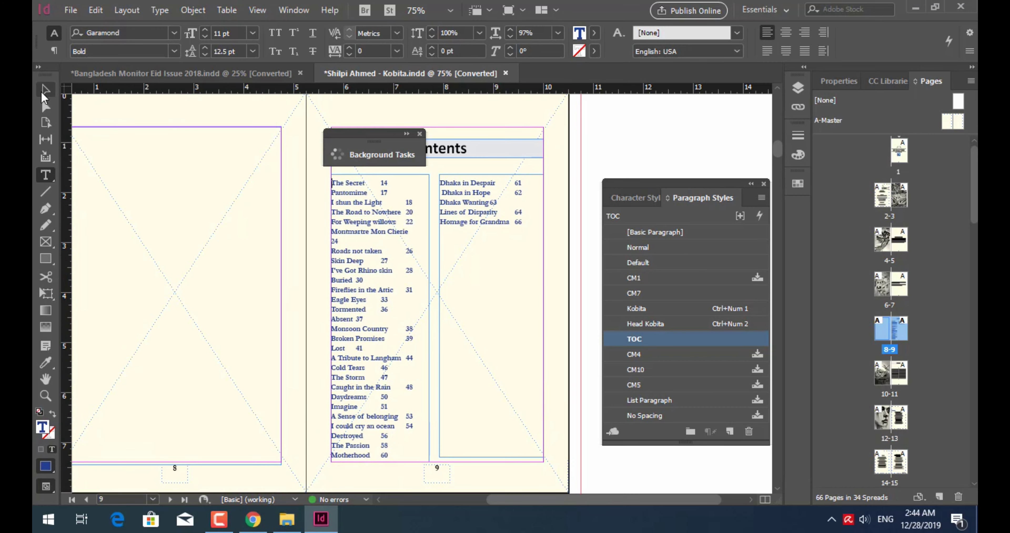
Shorten the first contents column frame to 3.46 in high and the second to 3.38 in, splitting the list between them
left_click(44, 91)
left_click_drag(380, 462, 382, 360)
left_click(474, 408)
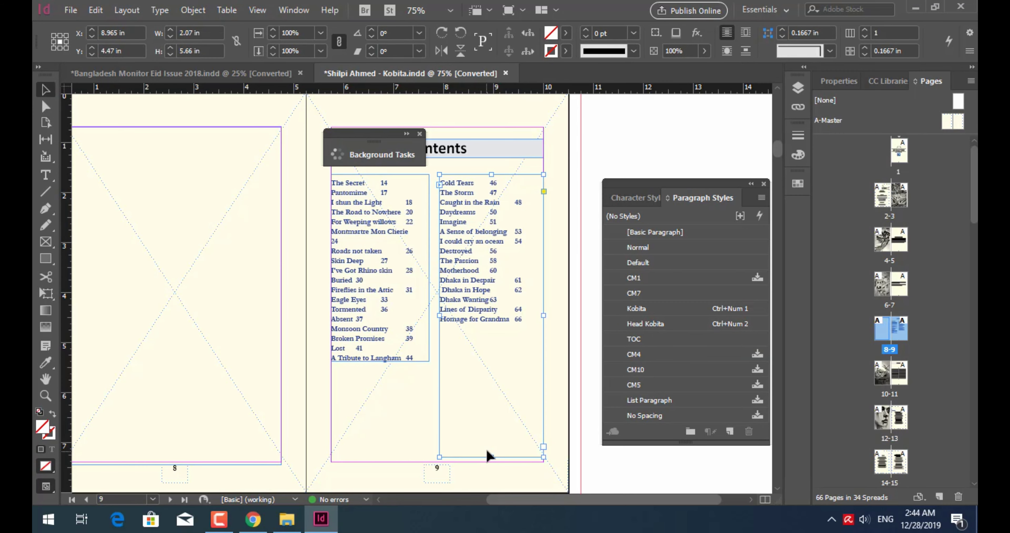
left_click_drag(490, 457, 490, 343)
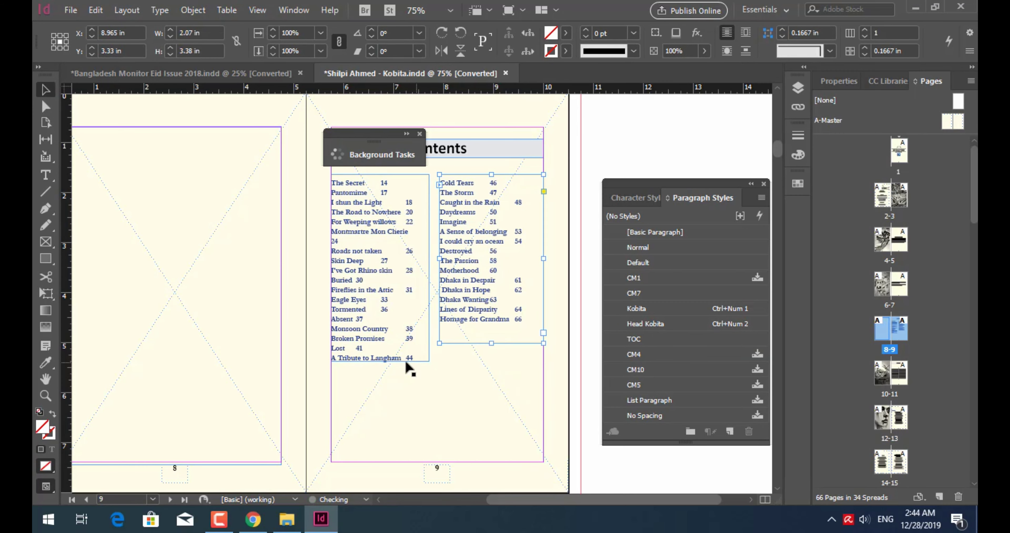
left_click(379, 361)
left_click_drag(380, 361, 381, 348)
scroll(404, 345, "up", 2)
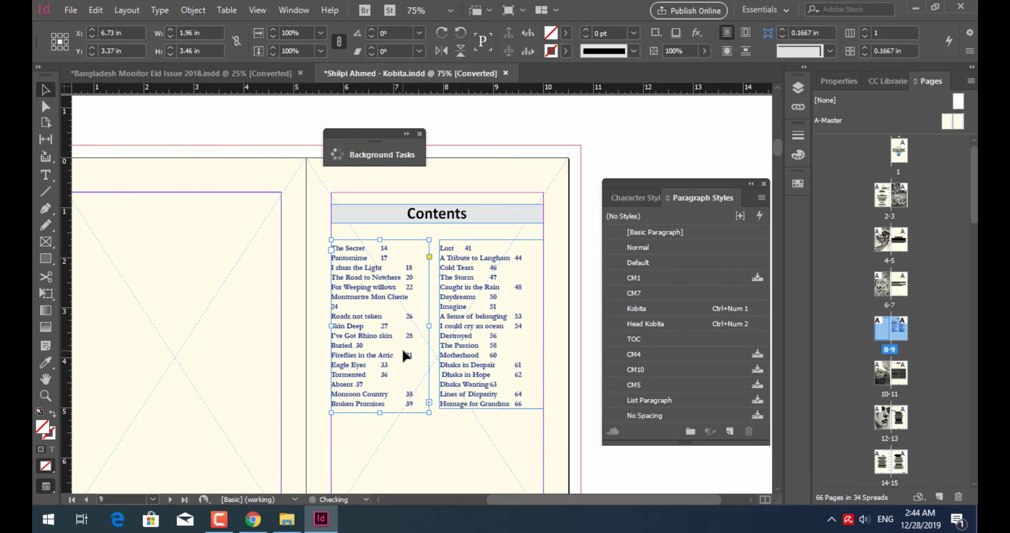
Push the page numbers of the entries from "The Secret" to "For Weeping willows" to the column's right edge with right indent tabs
double_click(380, 252)
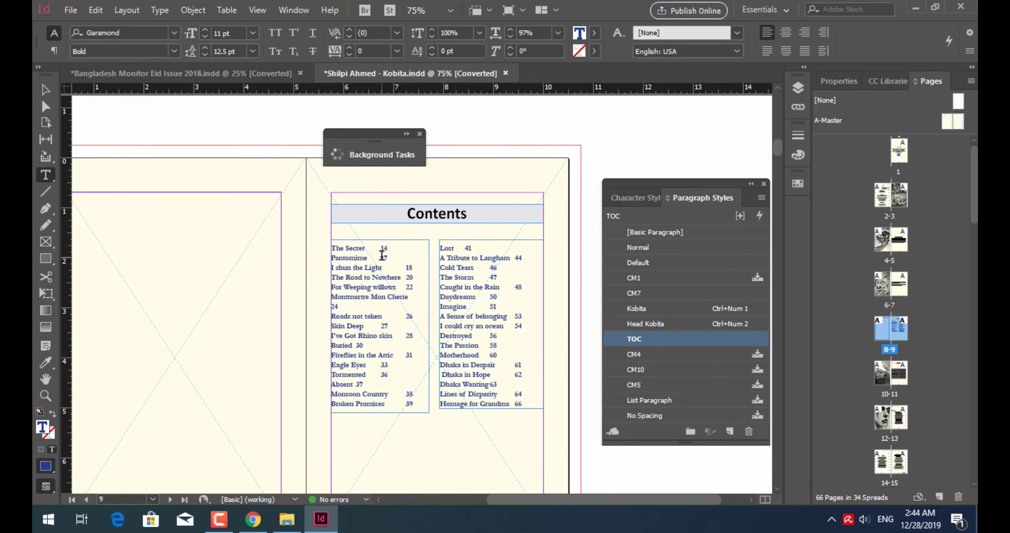
key("BackSpace")
key("shift+Tab")
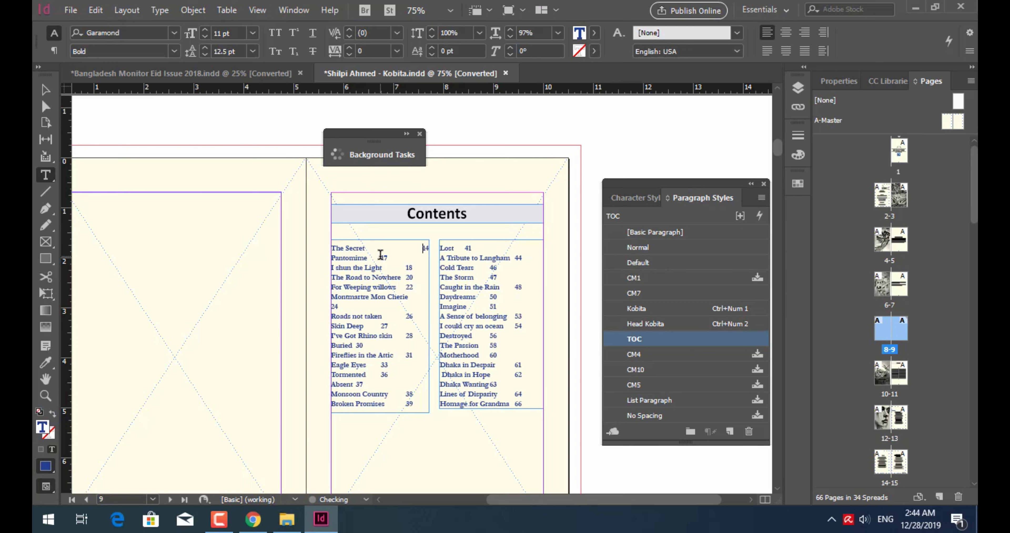
left_click(382, 255)
key("shift+Tab")
key("shift+Tab")
left_click(406, 278)
key("shift+Tab")
left_click(406, 287)
key("shift+Tab")
Put the "Montmartre Mon Cherie" entry on one line and right-align the page numbers from it through "Buried" with right indent tabs
key("Delete")
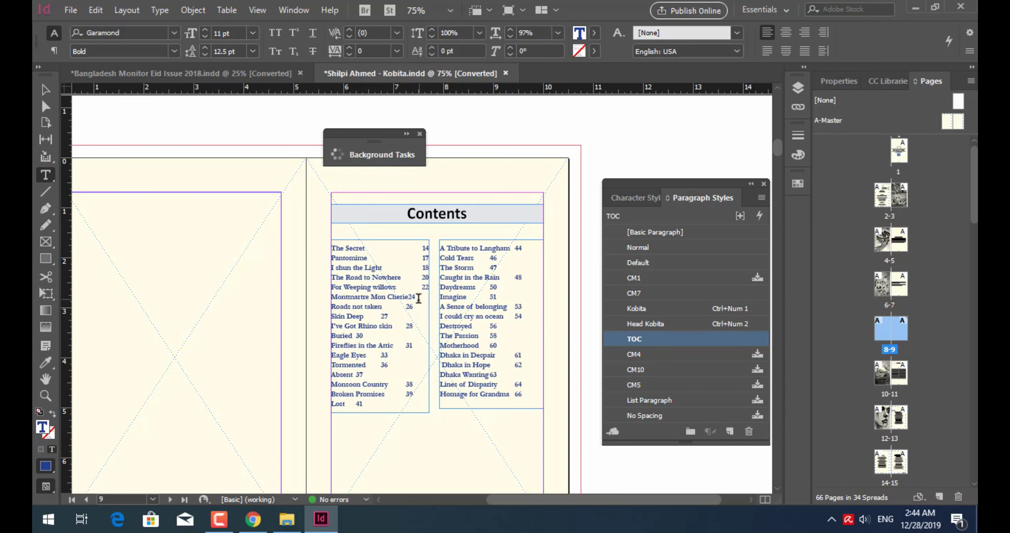
key("shift+Tab")
key("Down")
left_click(382, 316)
key("shift+Tab")
left_click(407, 326)
key("shift+Tab")
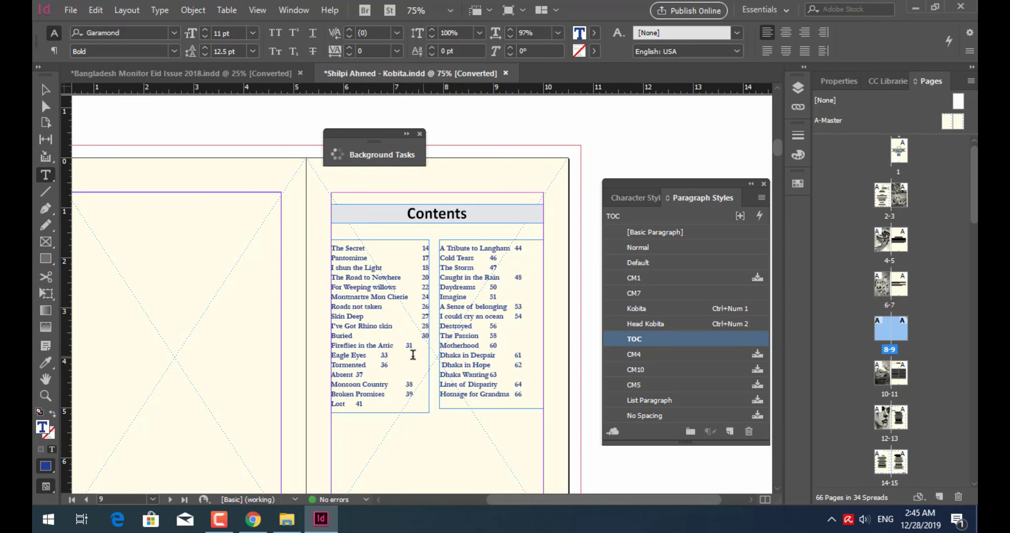
Right-align the page numbers of the entries from "Fireflies in the Attic" to "Absent" with right indent tabs, removing the extra tab
left_click(407, 346)
key("shift+Tab")
left_click(379, 360)
key("shift+Tab")
left_click(380, 365)
key("shift+Tab")
key("shift+Tab")
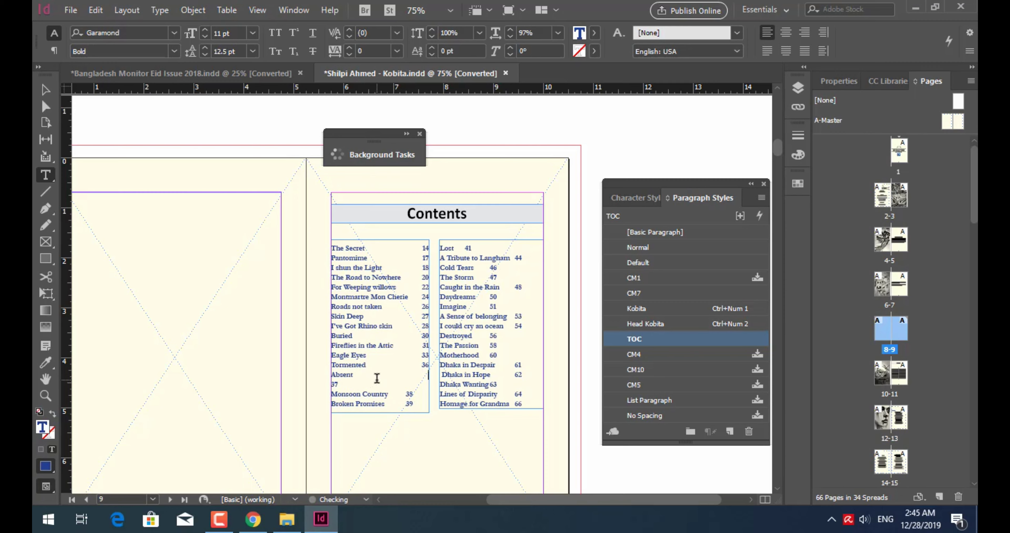
key("BackSpace")
Right-align the page numbers of "Monsoon Country", "Broken Promises" and "Lost" with right indent tabs
left_click(396, 383)
key("shift+Tab")
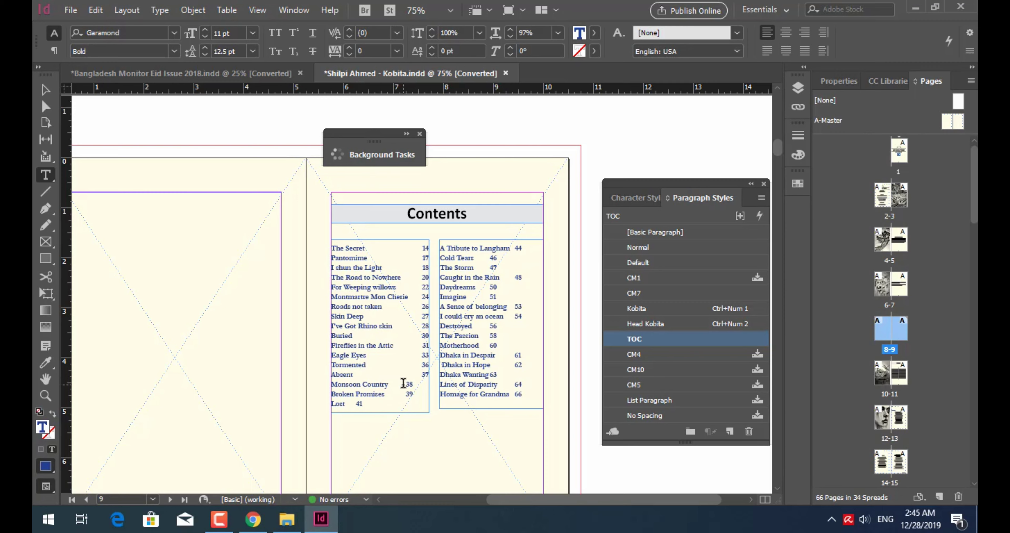
key("shift+Tab")
left_click(357, 404)
key("shift+Tab")
In the second column, right-align the page numbers from "A Tribute to Langham" to "A Sense of belonging" with right indent tabs
left_click(494, 251)
key("shift+Tab")
left_click(491, 258)
key("shift+Tab")
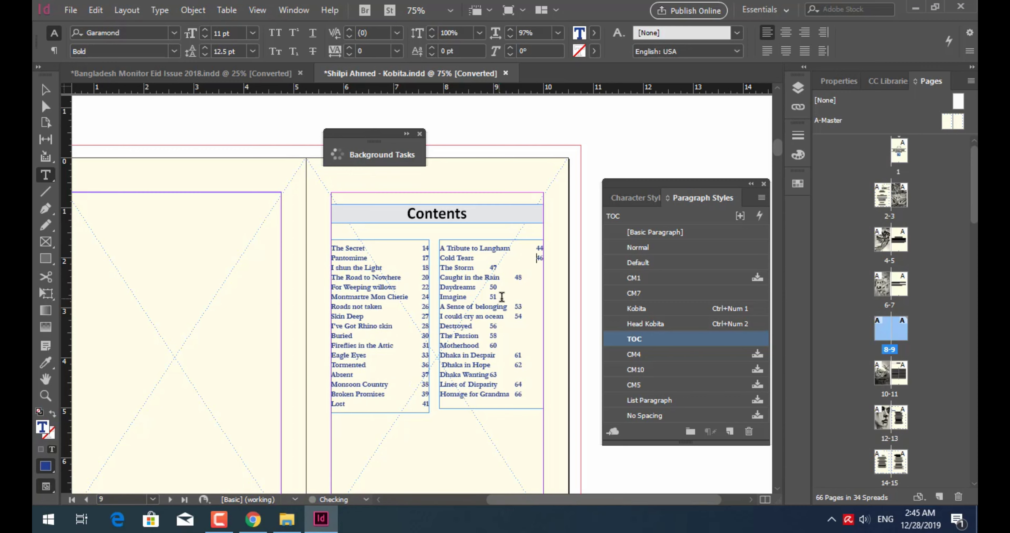
left_click(490, 267)
key("shift+Tab")
left_click(510, 277)
key("shift+Tab")
left_click(490, 287)
key("shift+Tab")
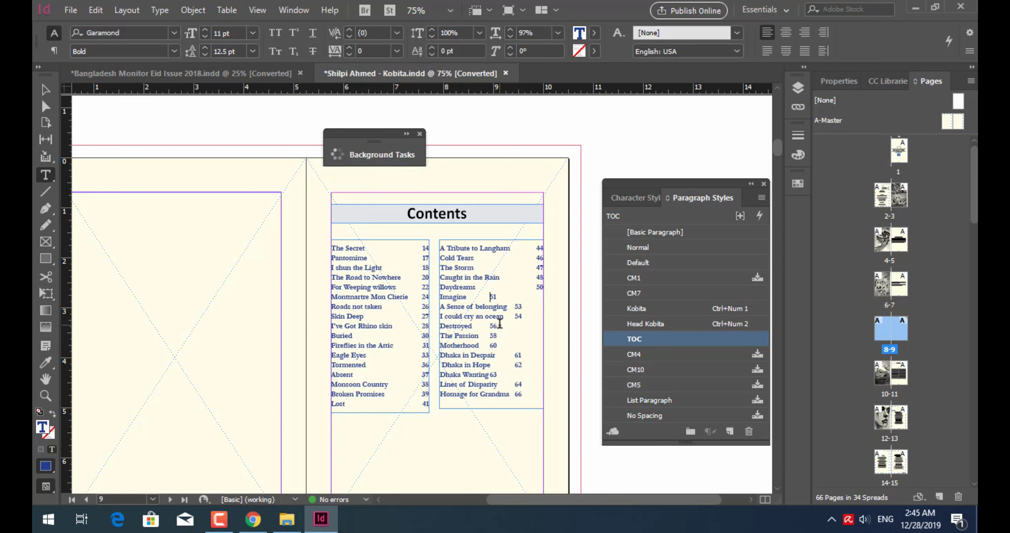
key("shift+Tab")
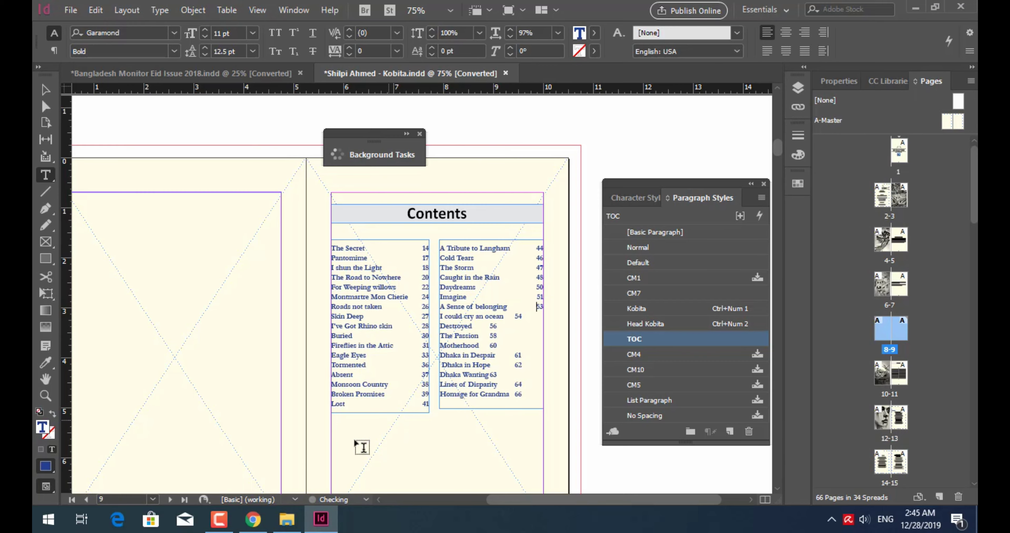